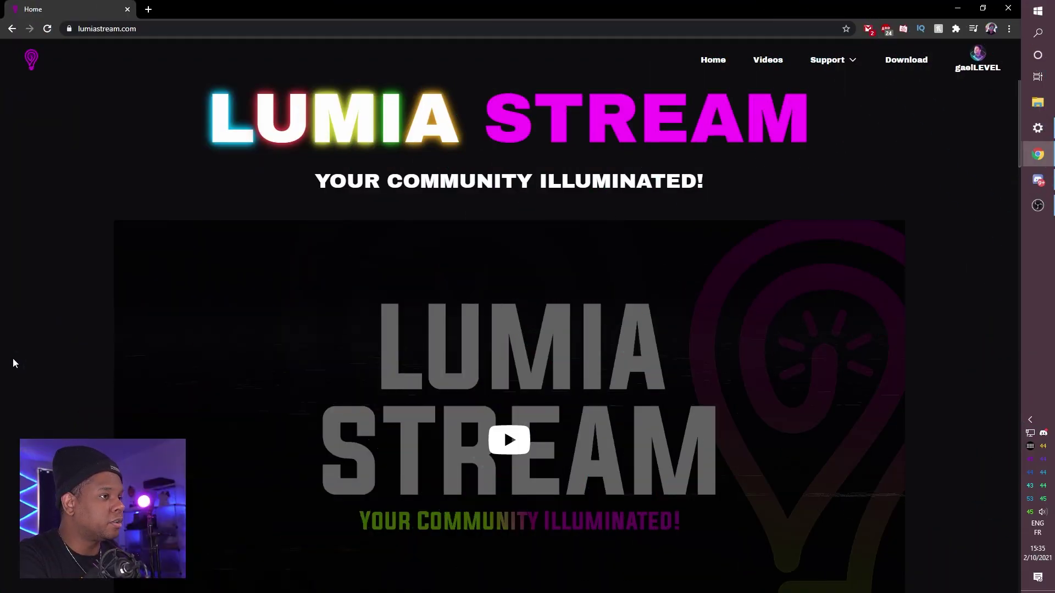
Examine the Lumia Stream home page's description and its list of supported light, device and streaming integrations
scroll(14, 362, down, 15)
scroll(19, 363, up, 6)
scroll(18, 363, down, 4)
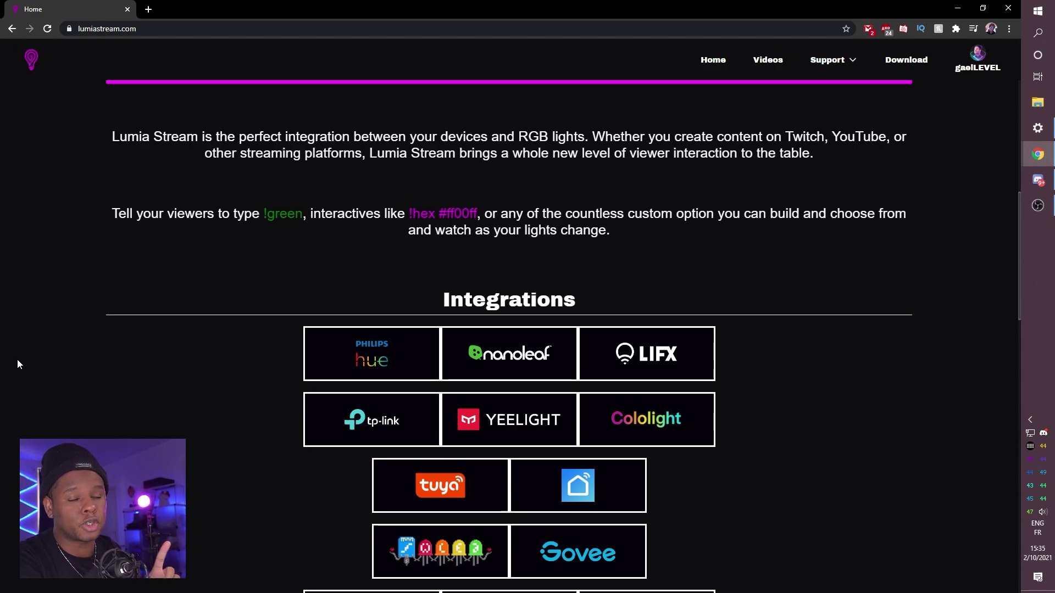
scroll(18, 359, up, 1)
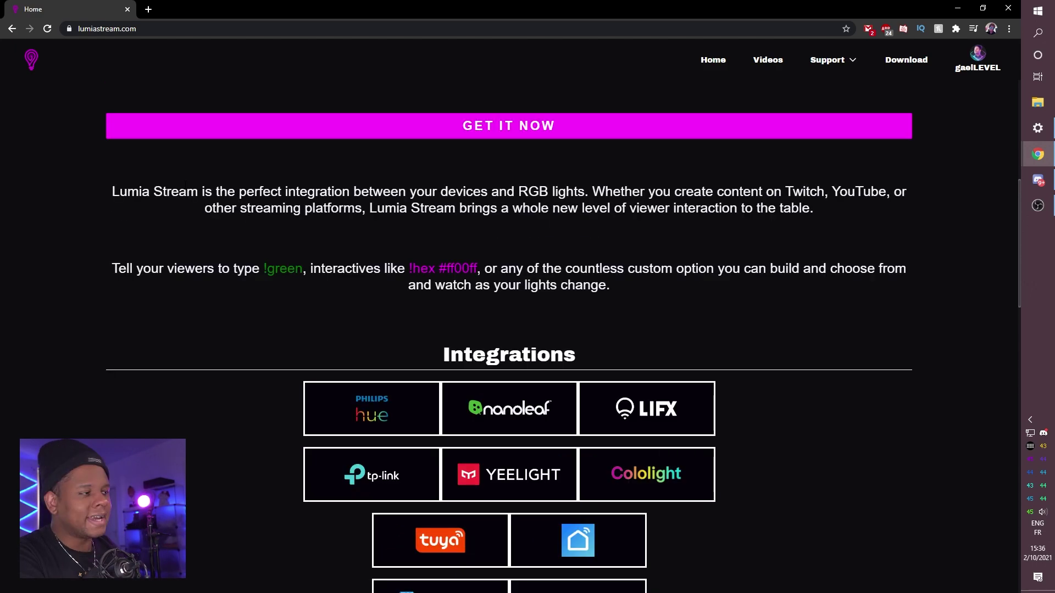
scroll(327, 305, down, 4)
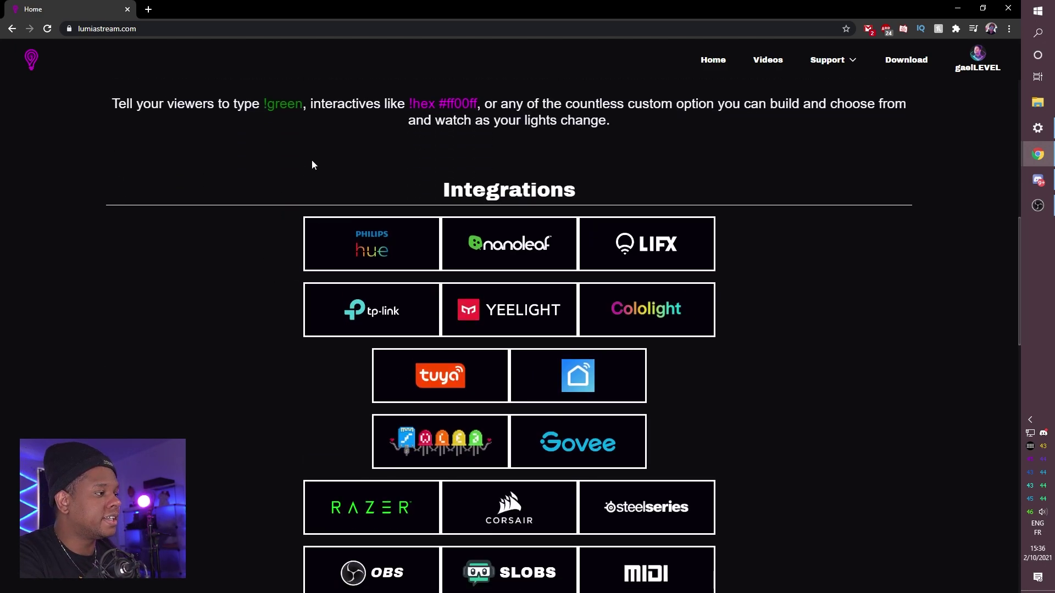
scroll(467, 209, down, 1)
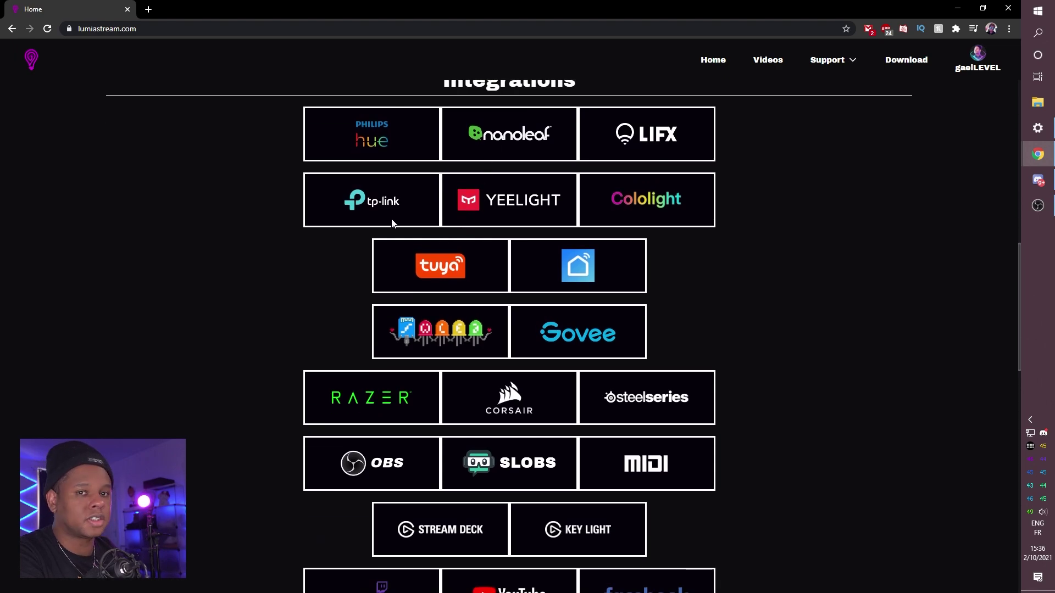
scroll(231, 297, up, 1)
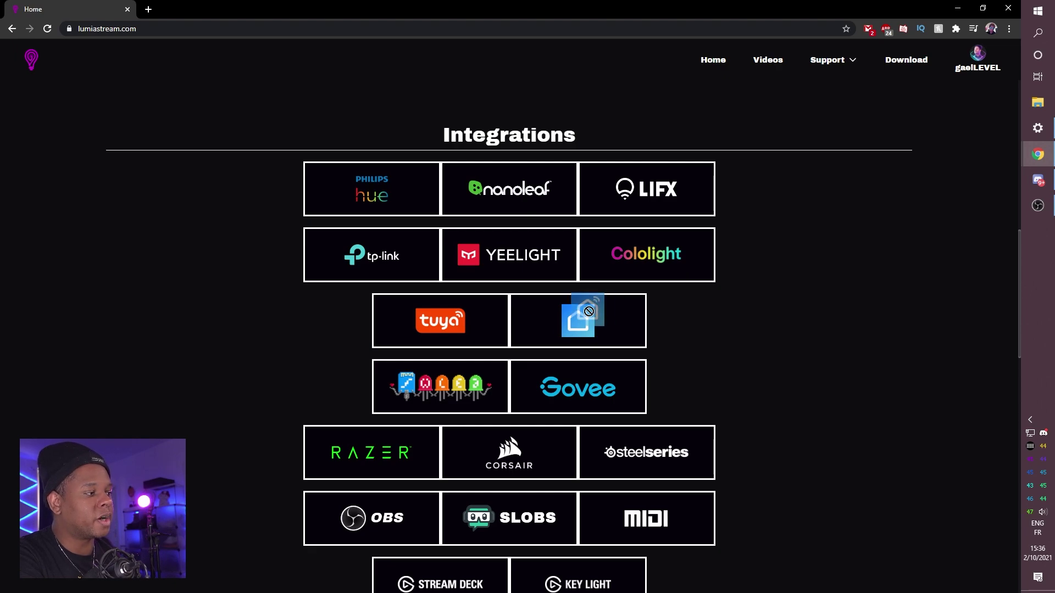
mouse_move(584, 313)
mouse_down()
mouse_move(605, 313)
mouse_move(581, 289)
mouse_move(582, 313)
mouse_up()
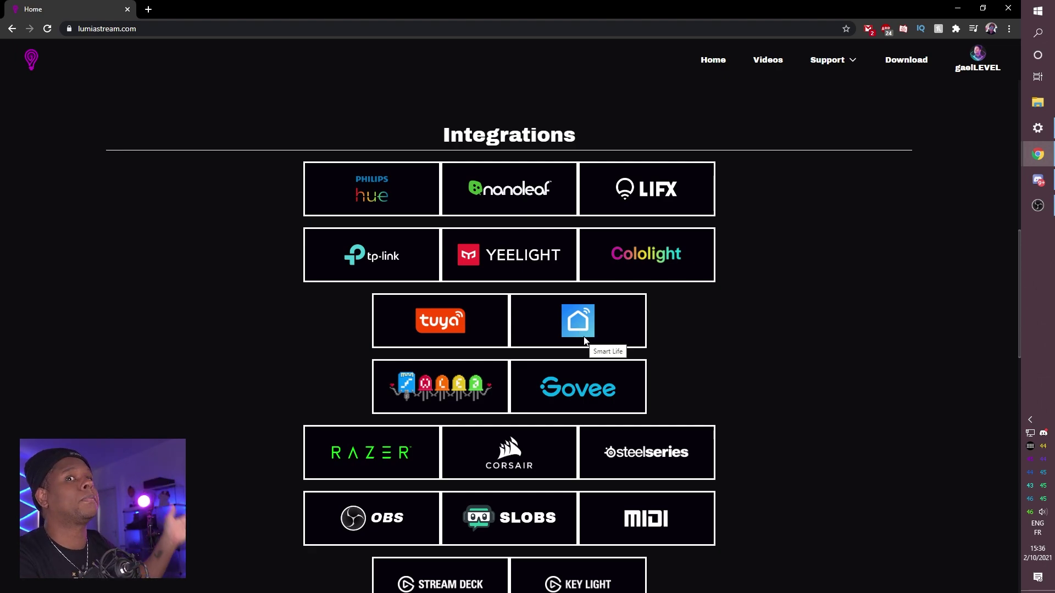
scroll(158, 344, down, 3)
scroll(158, 344, down, 1)
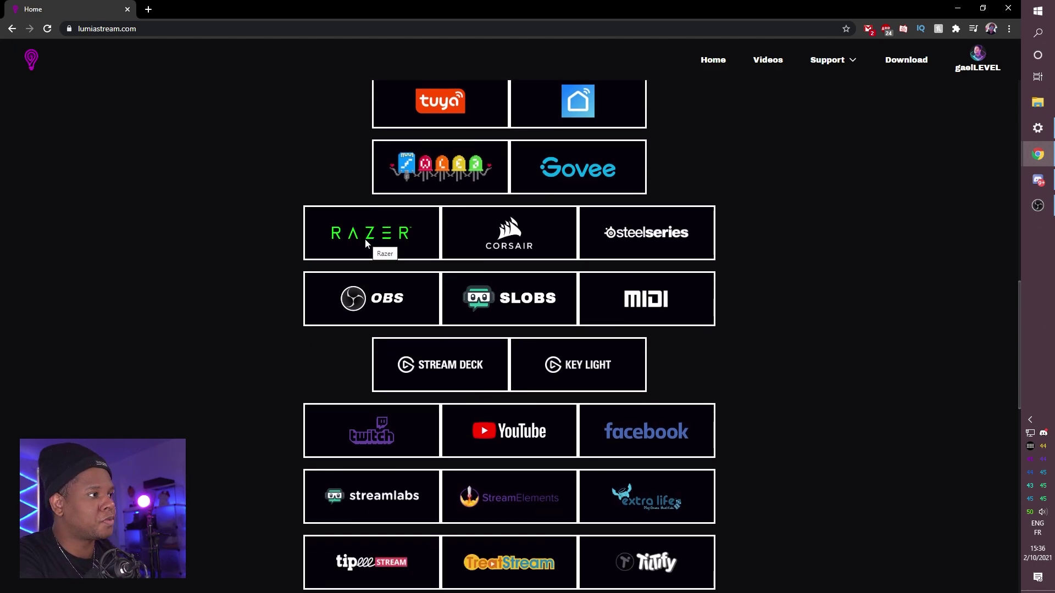
scroll(321, 242, down, 1)
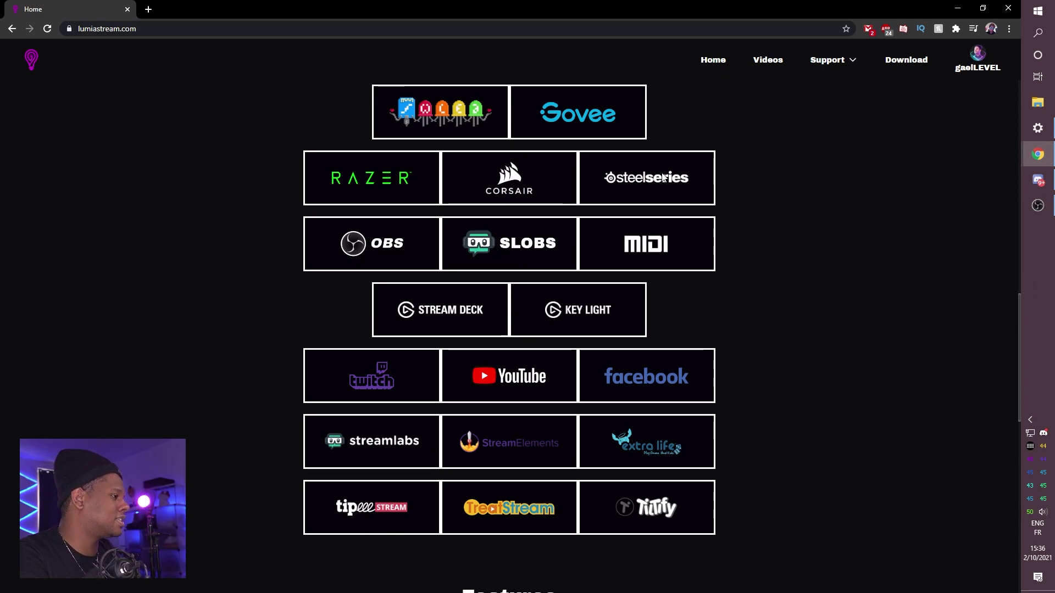
scroll(419, 333, down, 2)
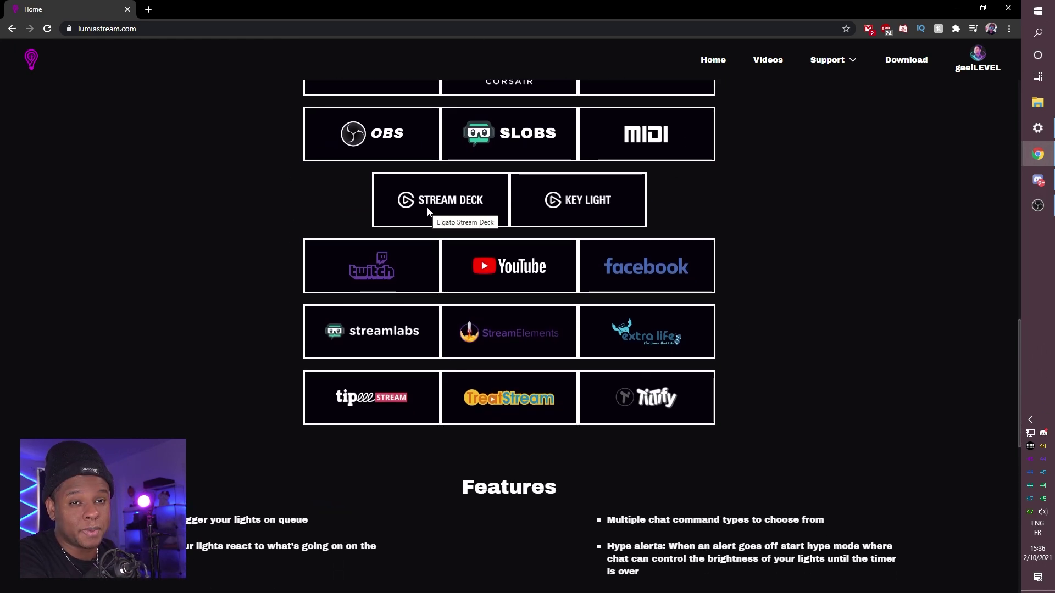
Review the Features list on the Lumia Stream home page through to the Discord support link
scroll(429, 212, down, 7)
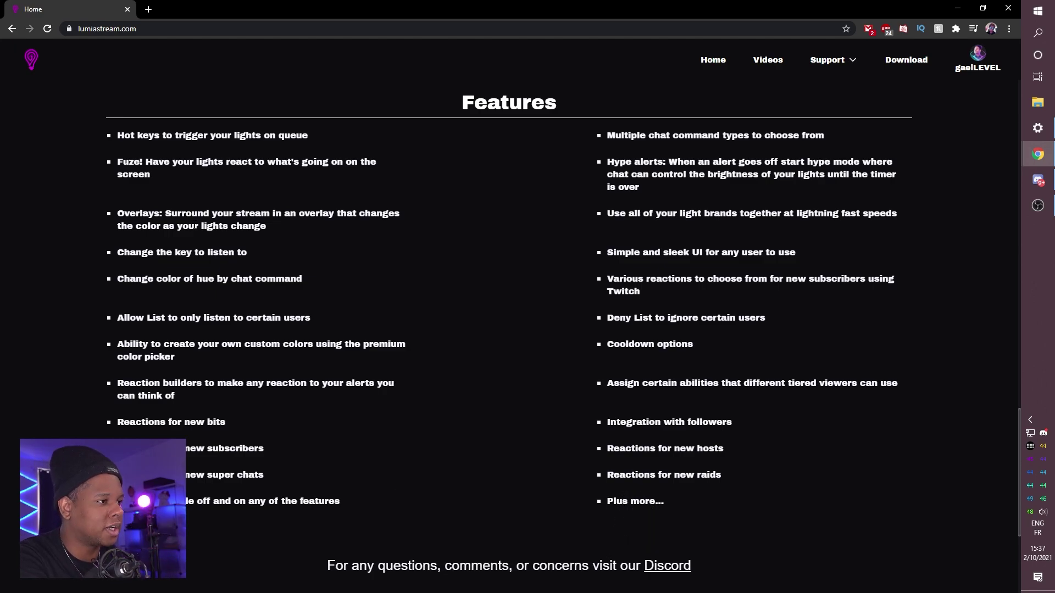
scroll(75, 269, down, 2)
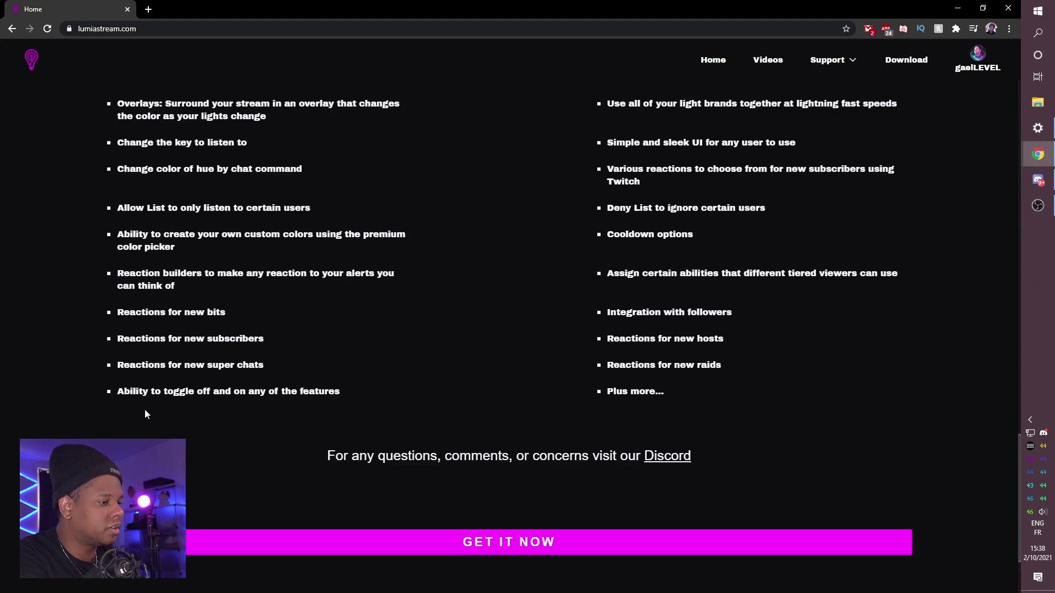
scroll(209, 388, up, 3)
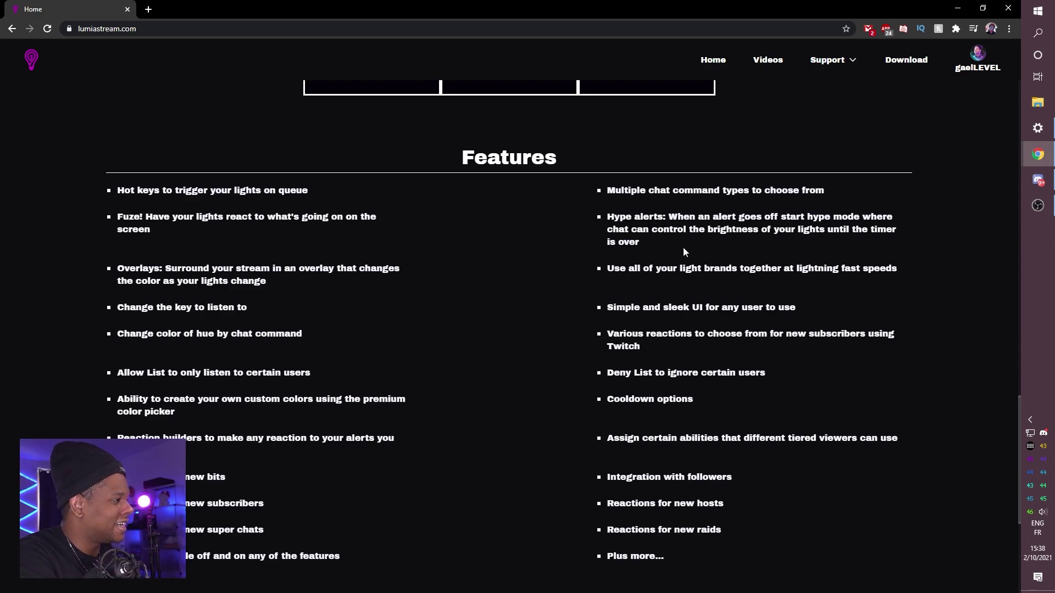
scroll(682, 248, down, 1)
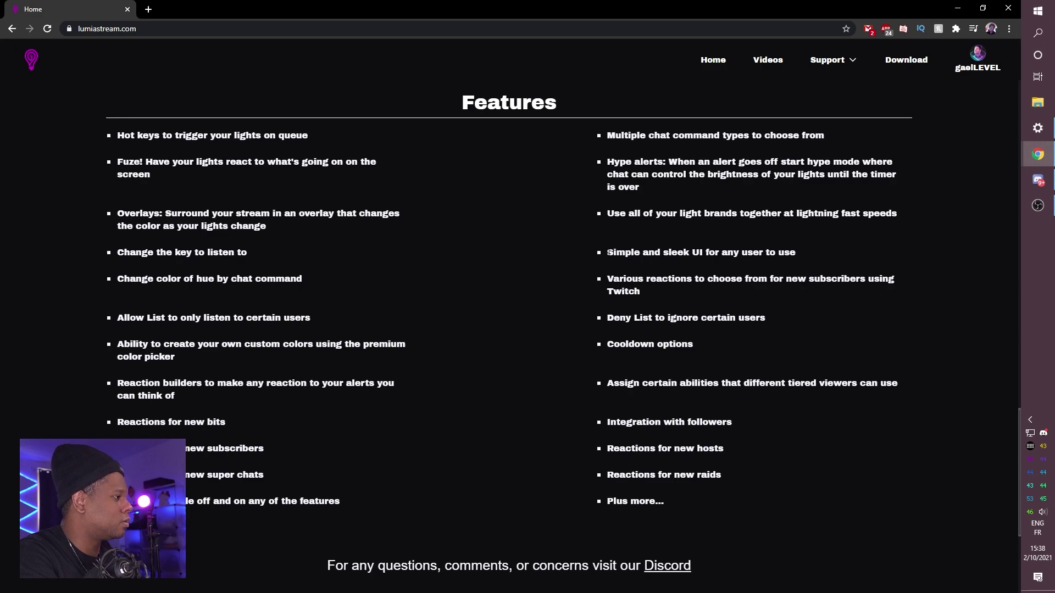
scroll(663, 416, down, 1)
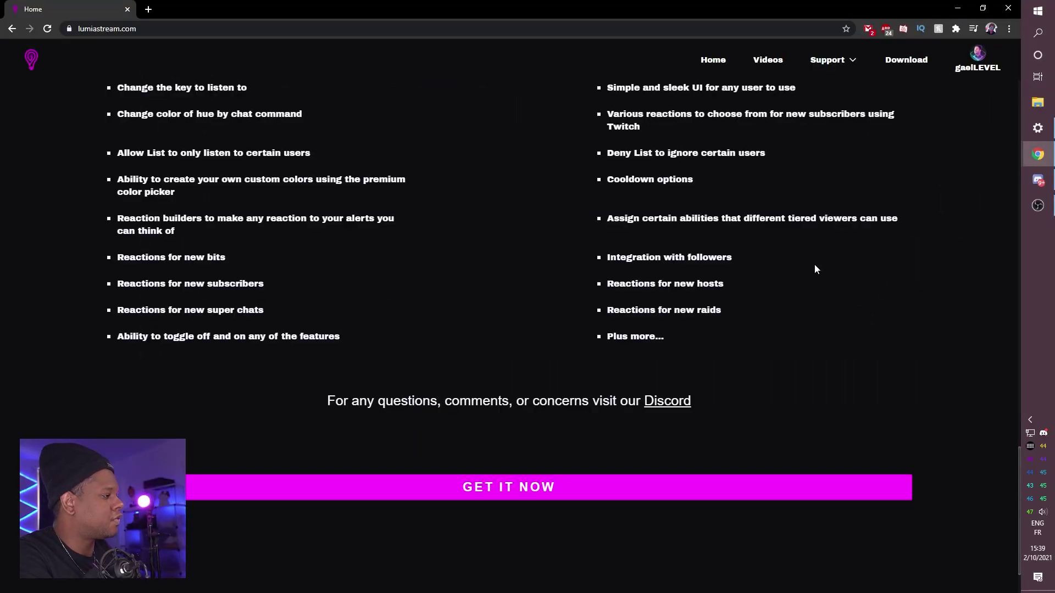
scroll(645, 342, down, 2)
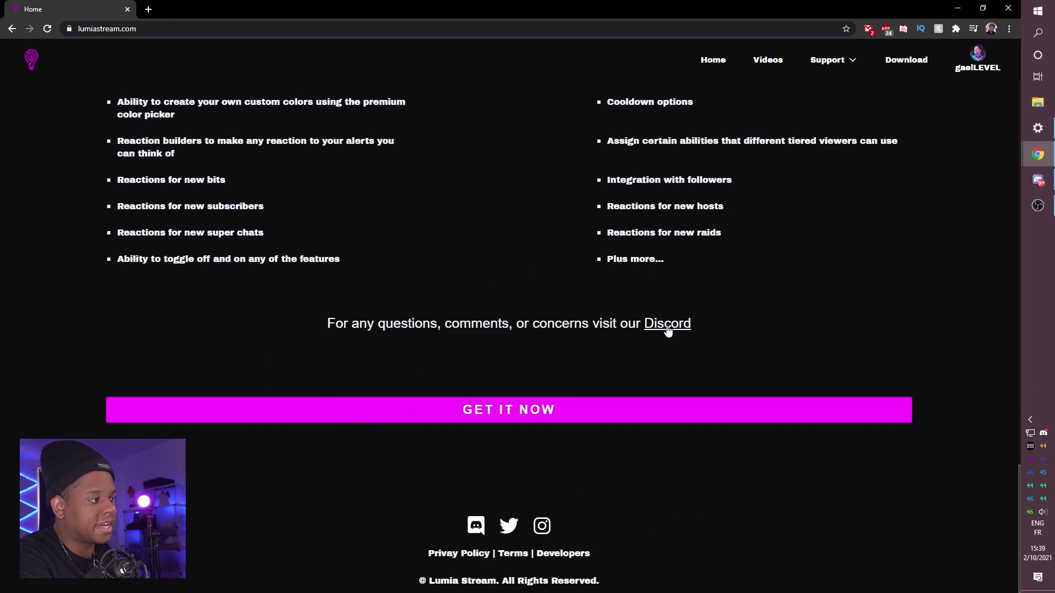
Compare the features of the Free and Premium versions of Lumia Stream and choose the Free download
click(493, 415)
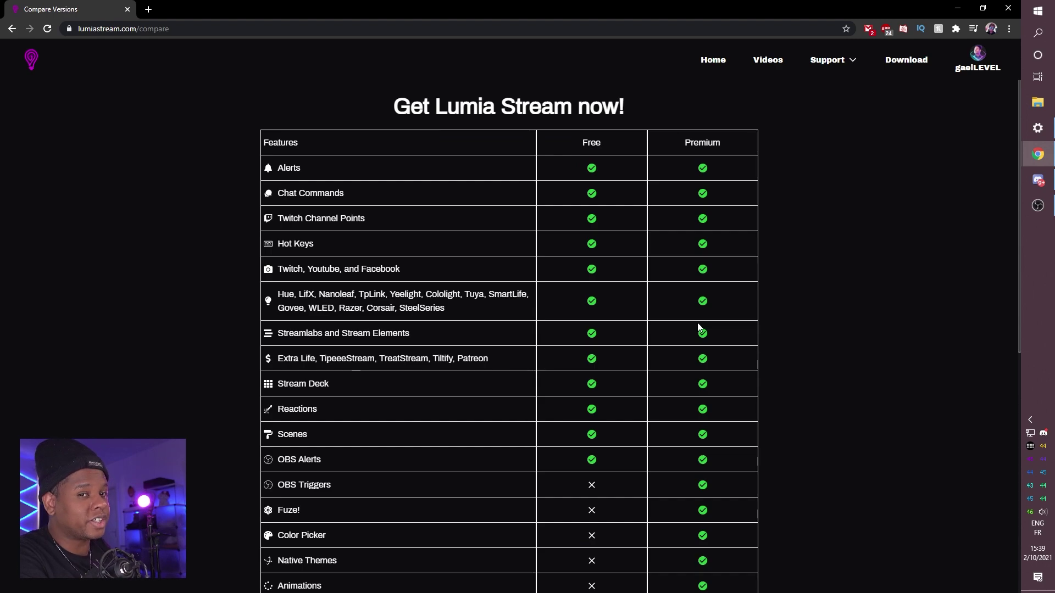
scroll(701, 249, down, 8)
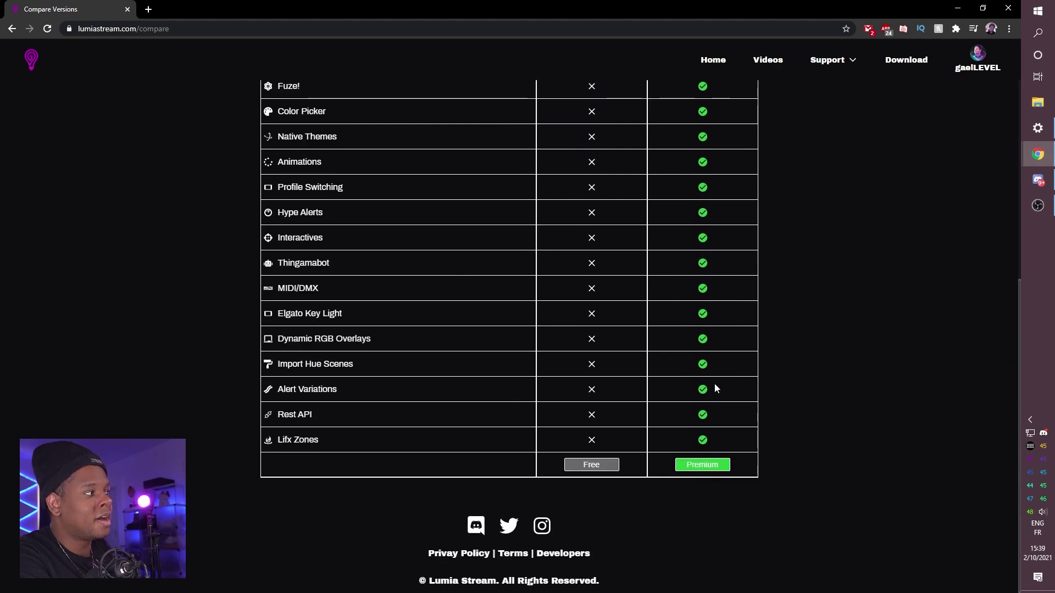
scroll(715, 387, up, 8)
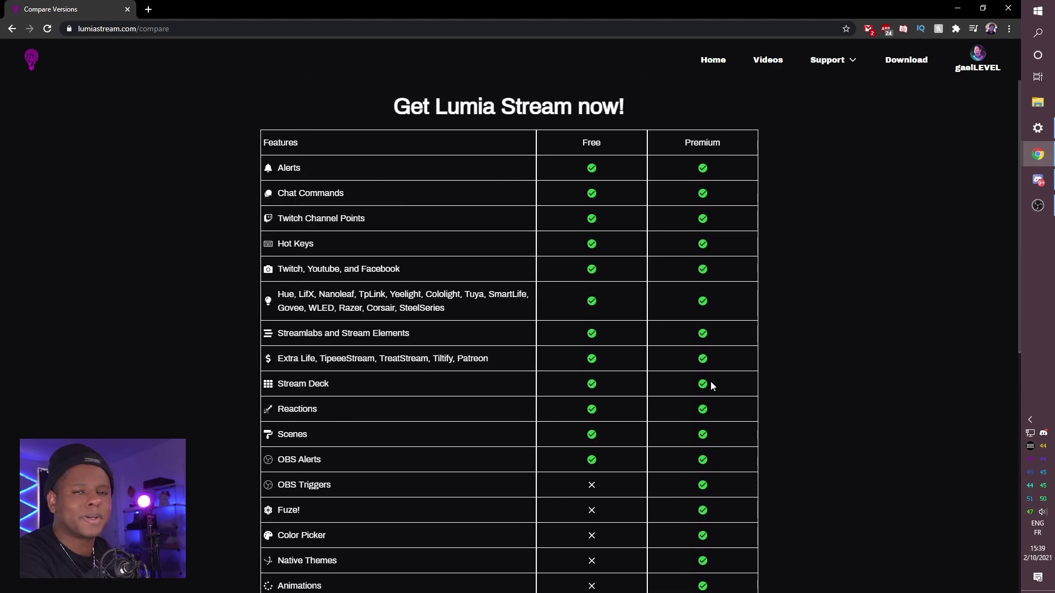
scroll(579, 239, down, 8)
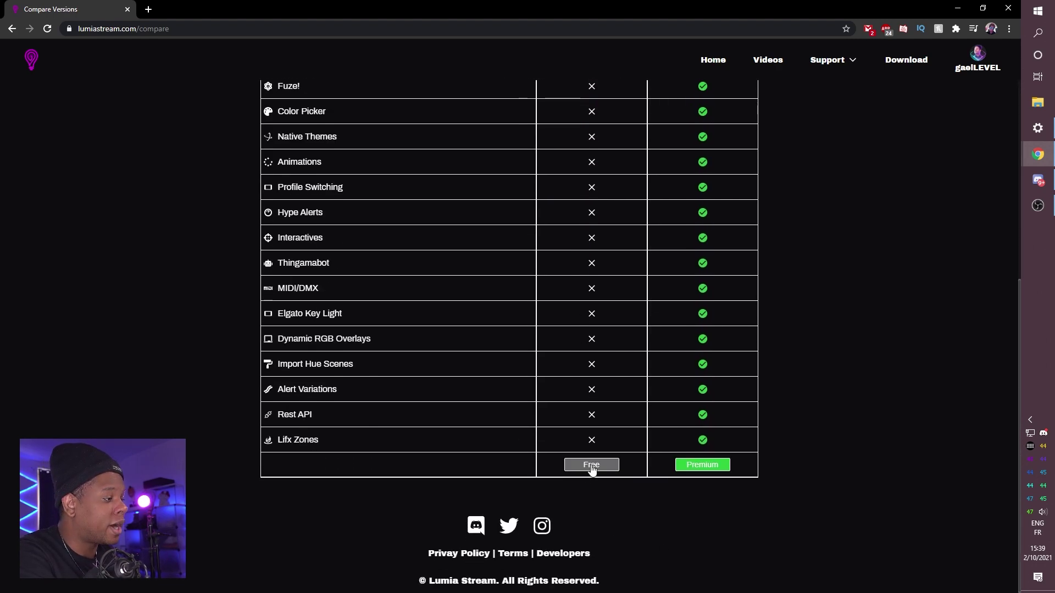
click(591, 465)
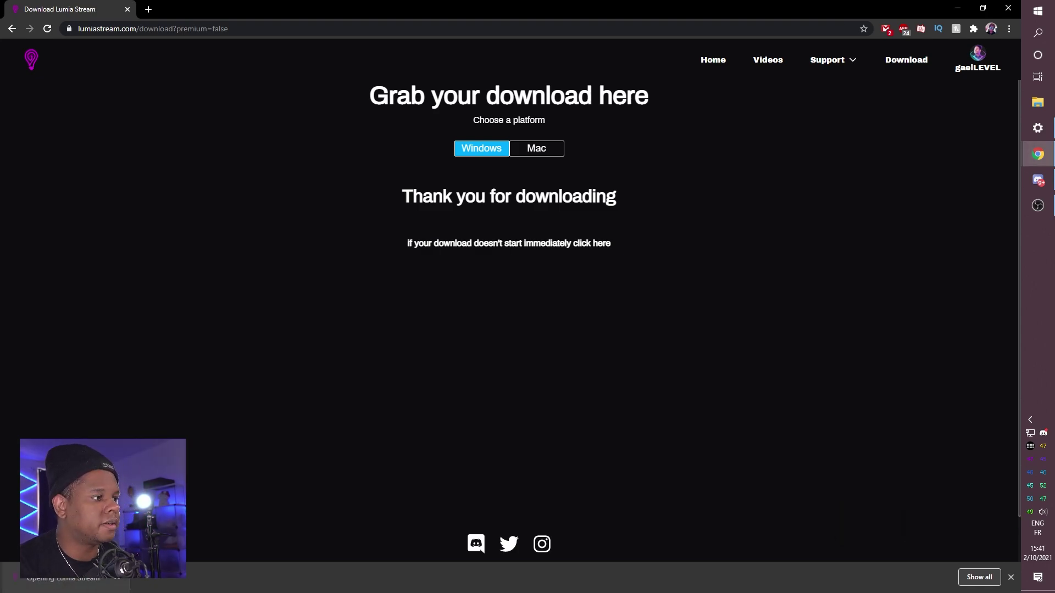
Install Lumia Stream into the G:\PROGRAMS\Lumia folder and finish the setup
click(581, 326)
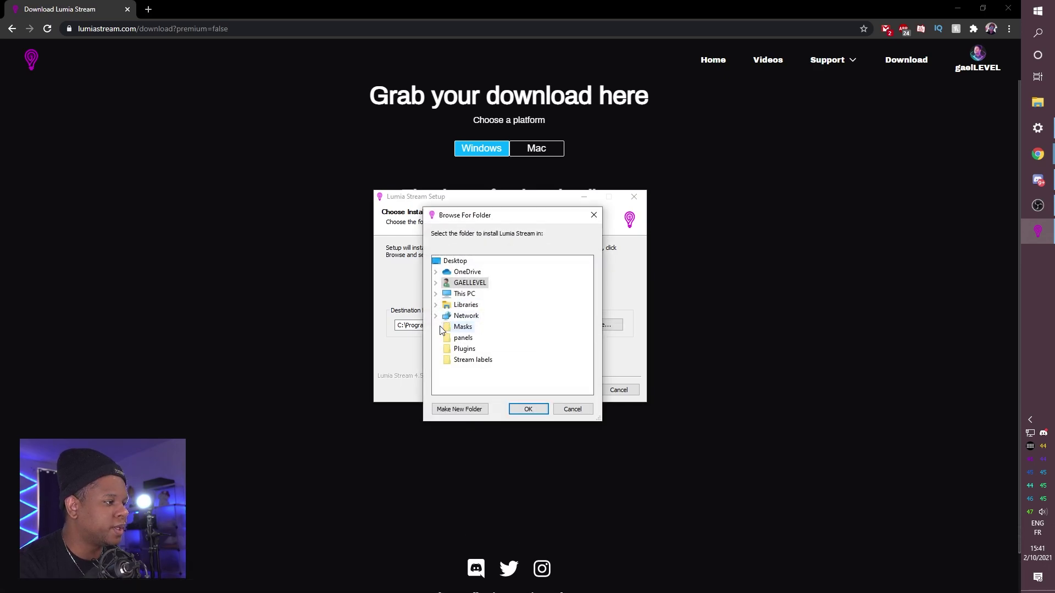
click(435, 294)
scroll(446, 316, down, 3)
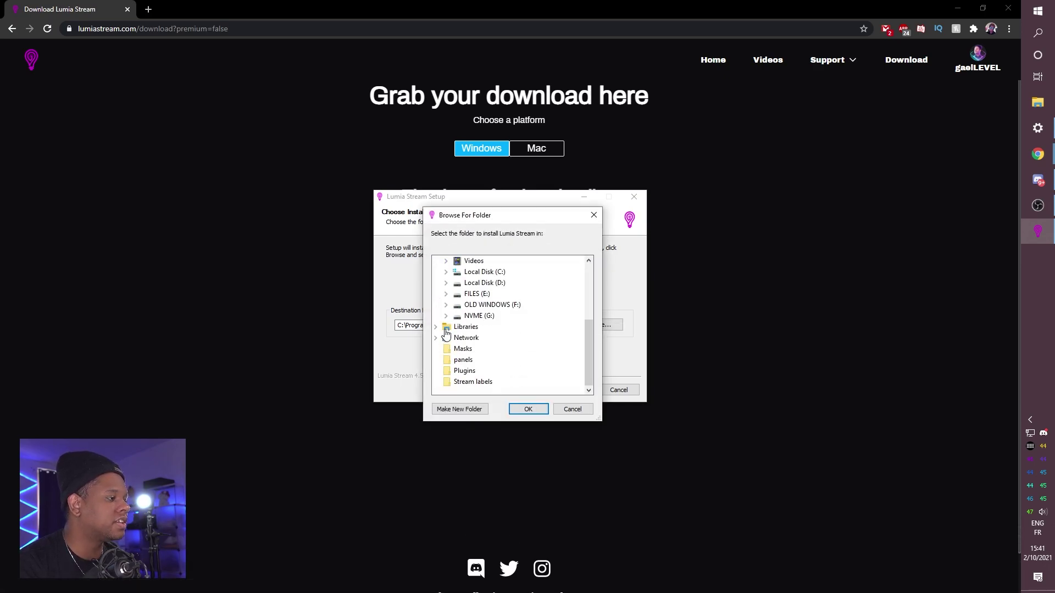
click(446, 316)
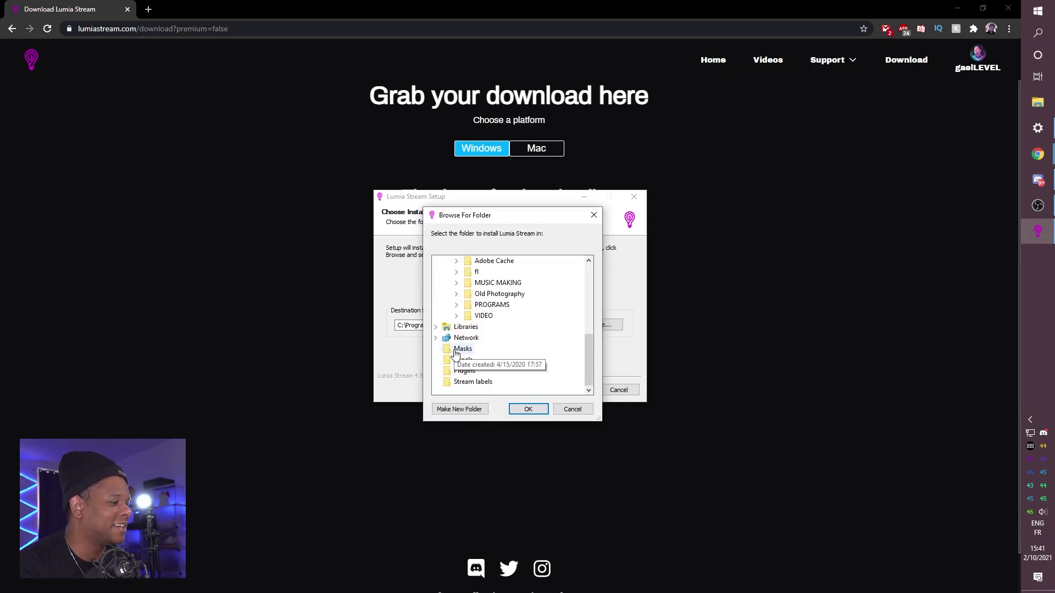
scroll(447, 356, up, 2)
scroll(440, 357, down, 1)
click(528, 408)
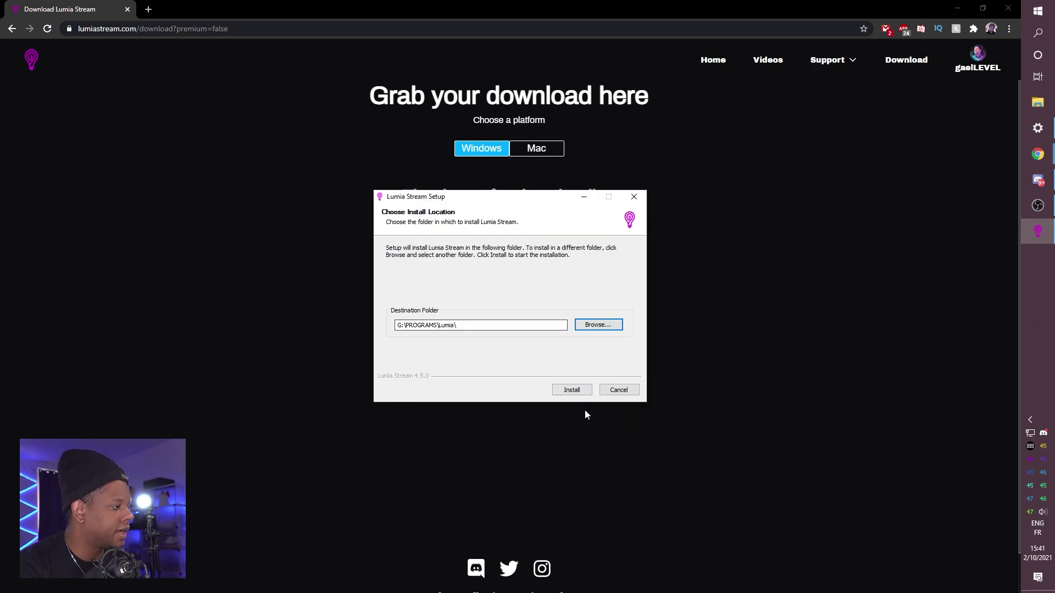
click(572, 391)
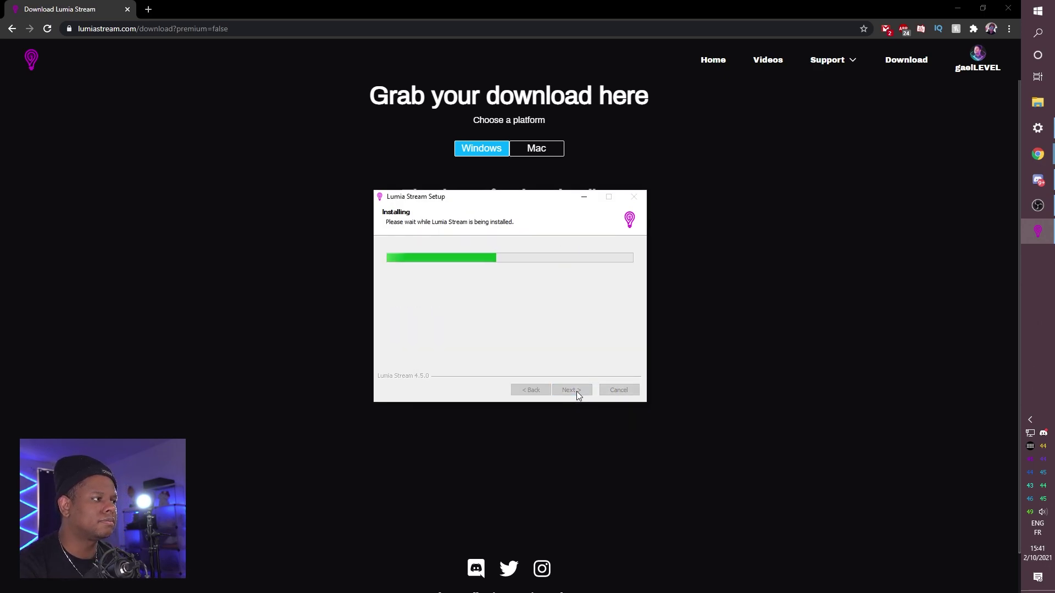
click(576, 393)
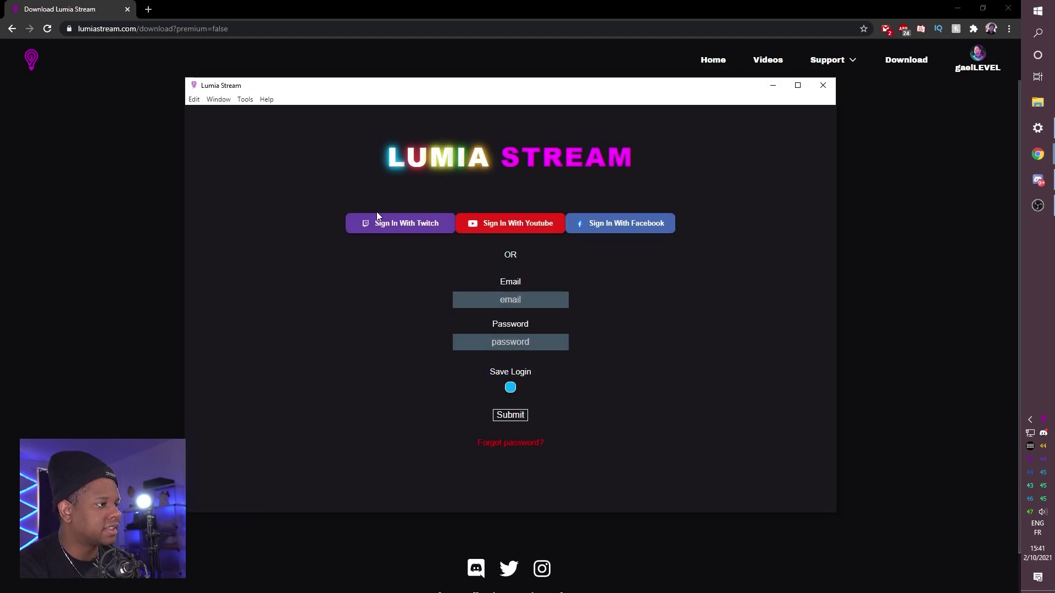
Sign in to Lumia Stream with Twitch and connect Twitch as the streaming platform
click(378, 229)
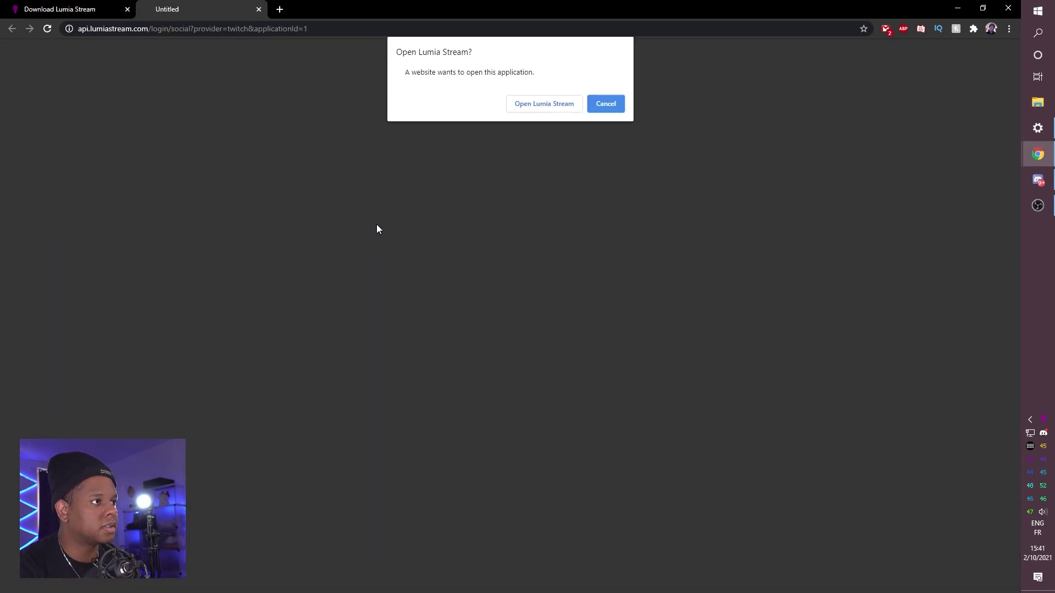
click(534, 108)
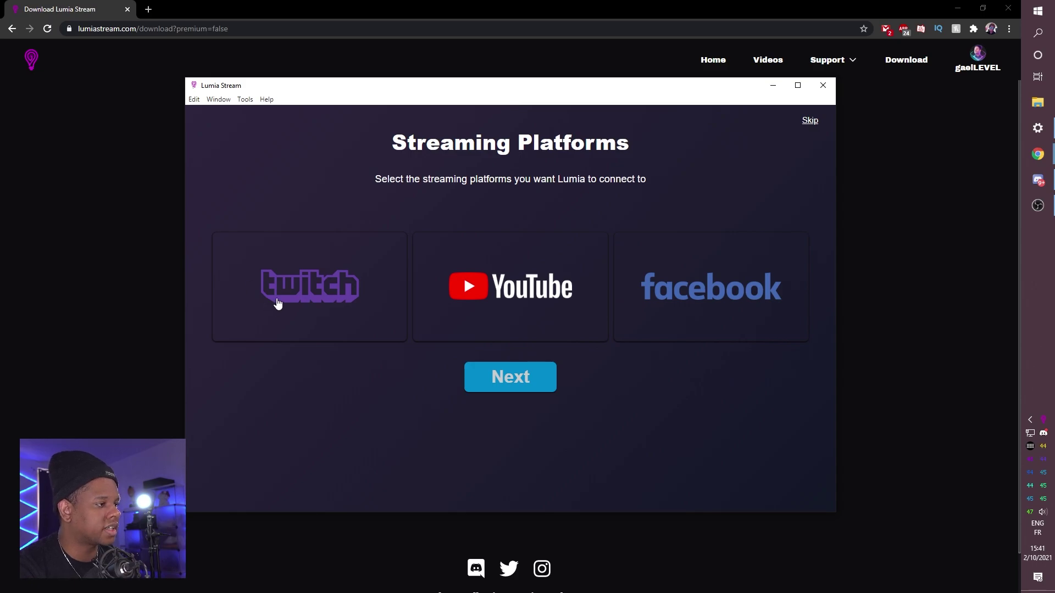
click(275, 303)
click(478, 383)
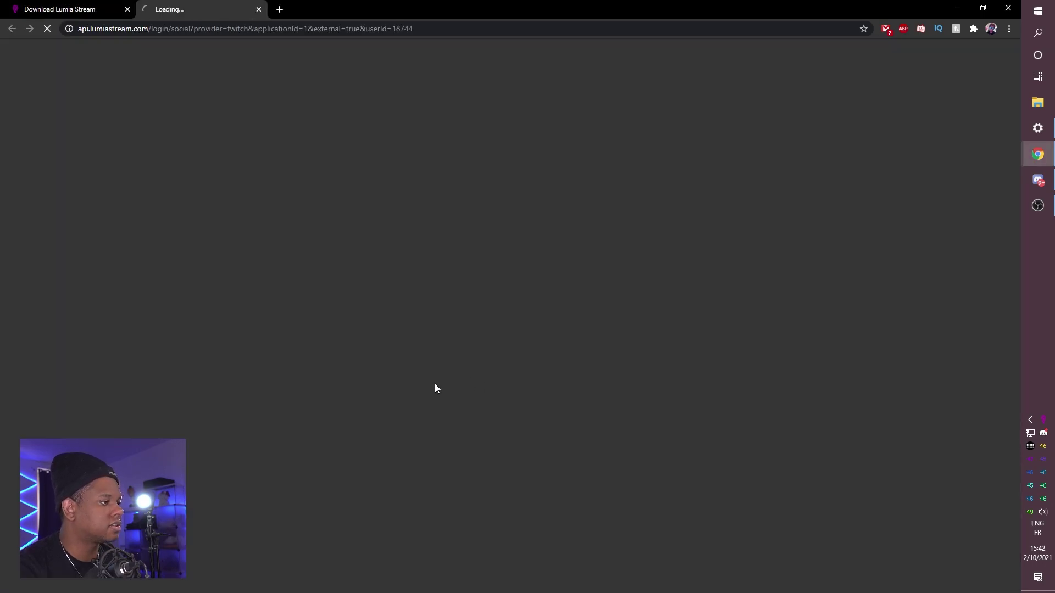
click(520, 107)
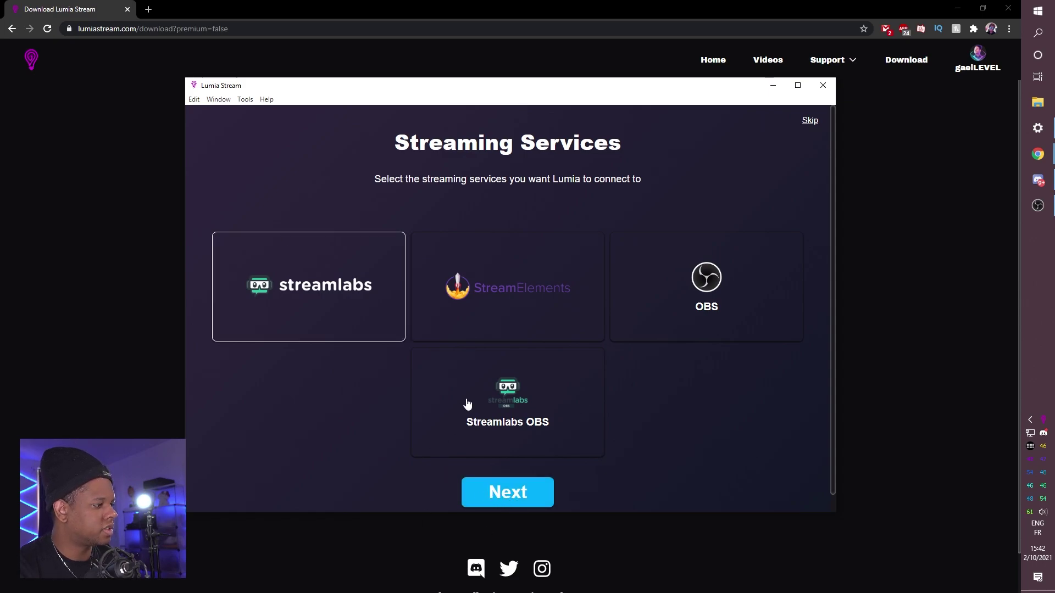
Choose Streamlabs OBS as the streaming service for Lumia to connect to and continue to its connection setup
click(460, 418)
click(297, 296)
click(517, 495)
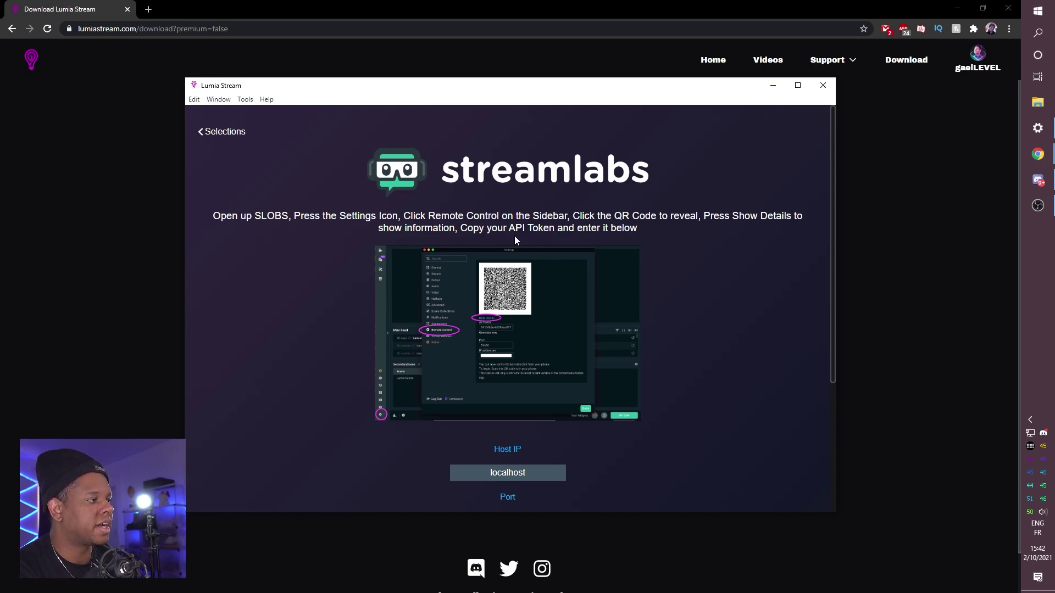
Launch Streamlabs OBS and open its Remote Control settings to copy the API token
click(1037, 11)
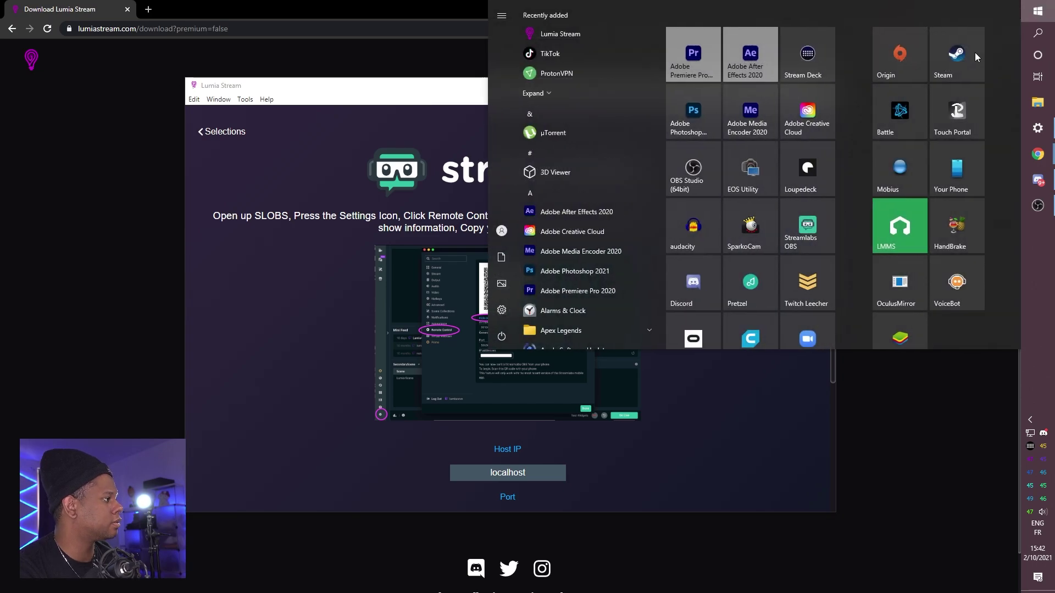
click(694, 112)
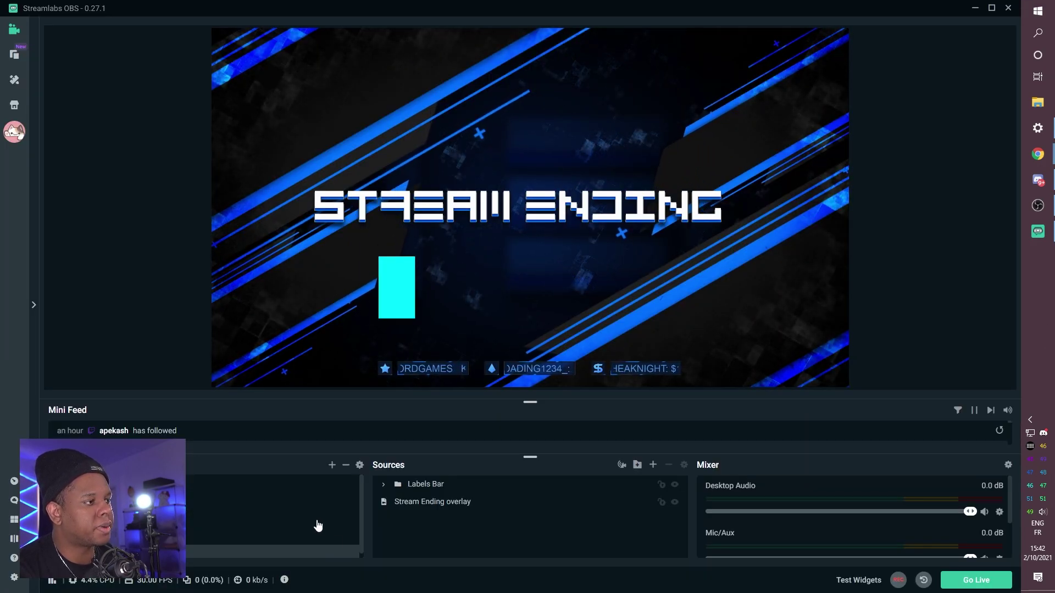
click(14, 577)
click(334, 301)
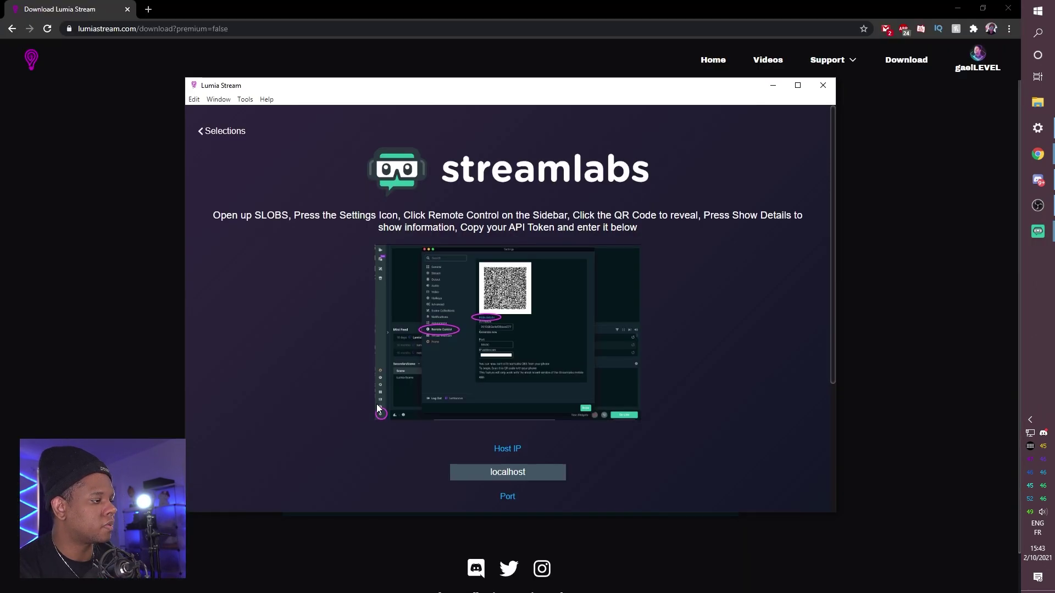
Paste the Streamlabs API token into Lumia Stream's Token field and submit the connection
scroll(377, 404, down, 3)
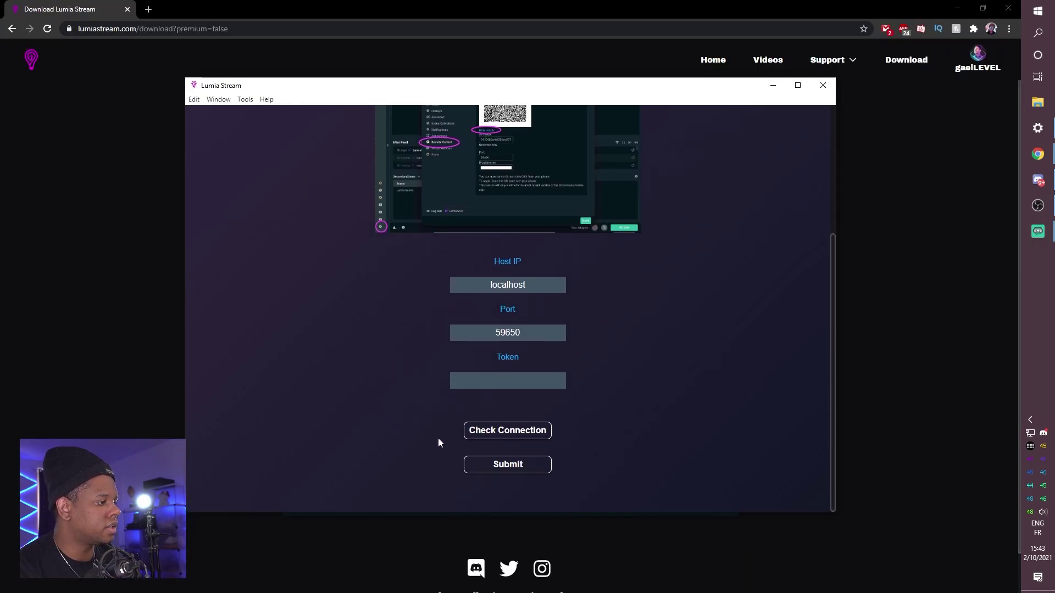
click(507, 381)
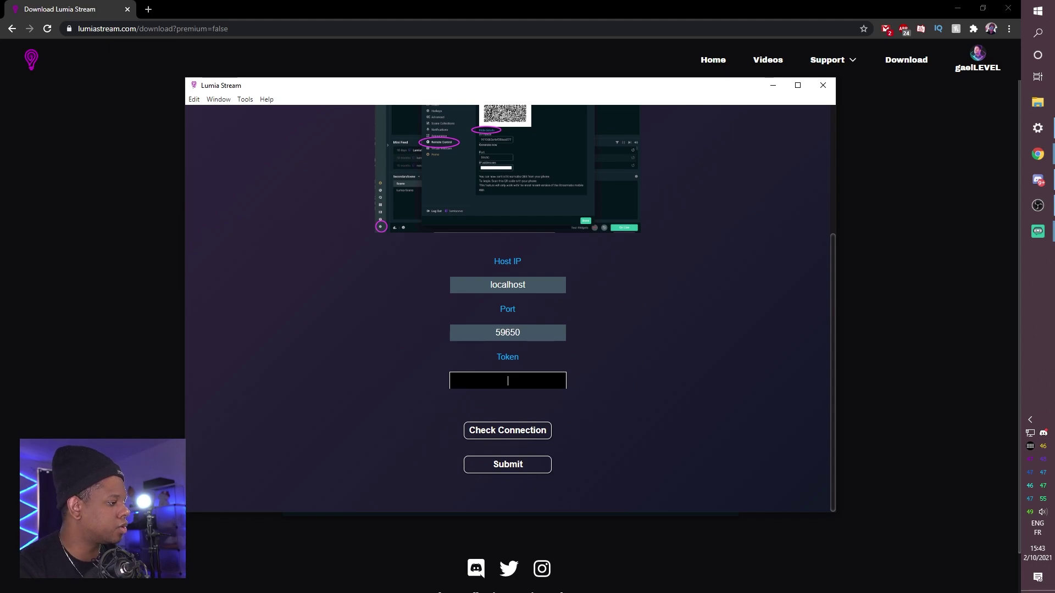
key(ctrl+v)
scroll(452, 181, up, 3)
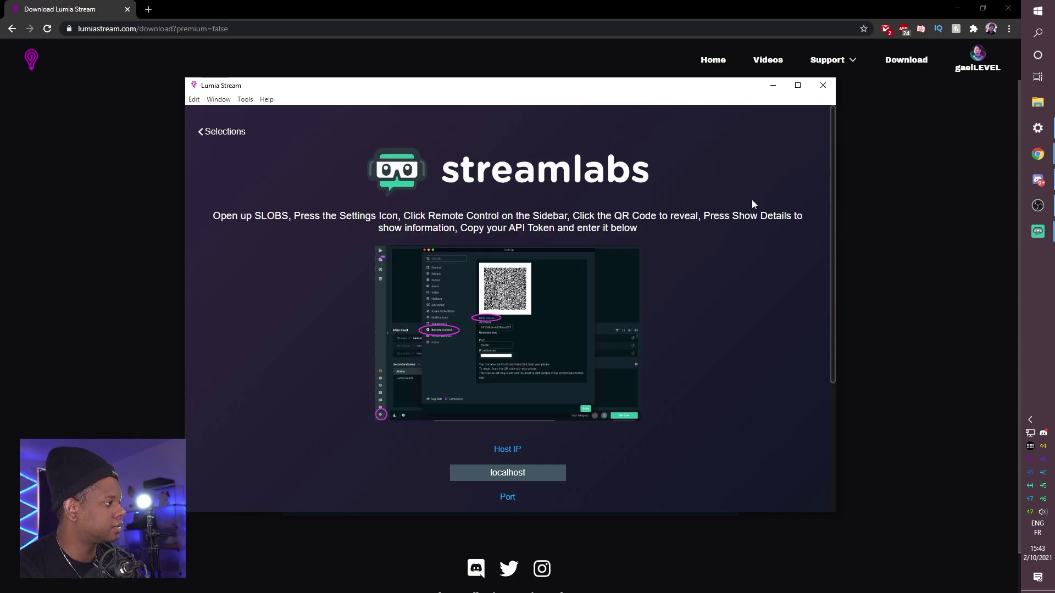
scroll(491, 463, down, 5)
click(491, 463)
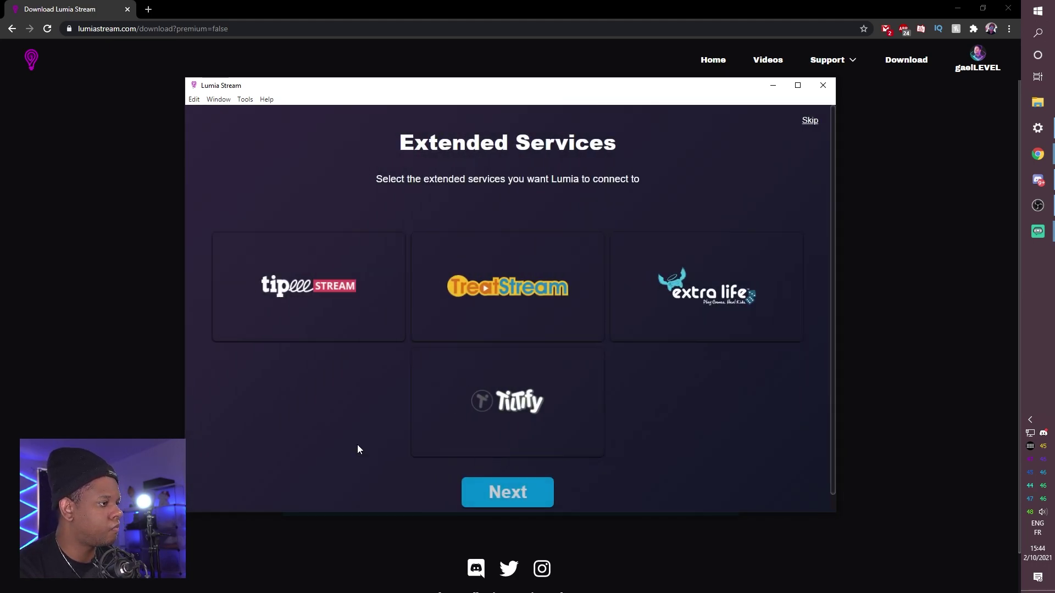
Skip the extended services and choose Hue as the lights for Lumia to connect to
scroll(260, 331, down, 1)
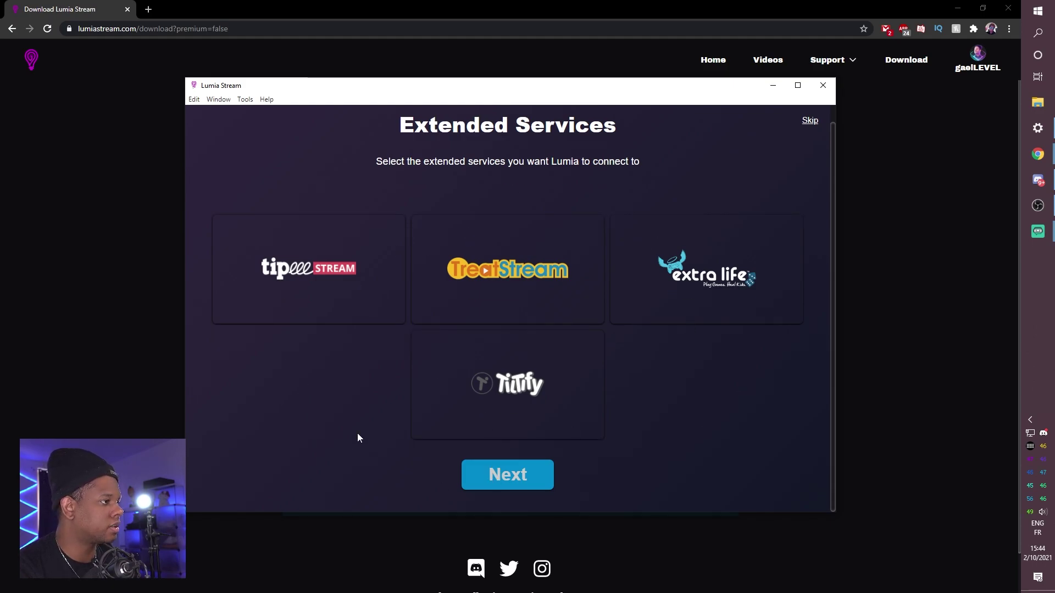
click(810, 120)
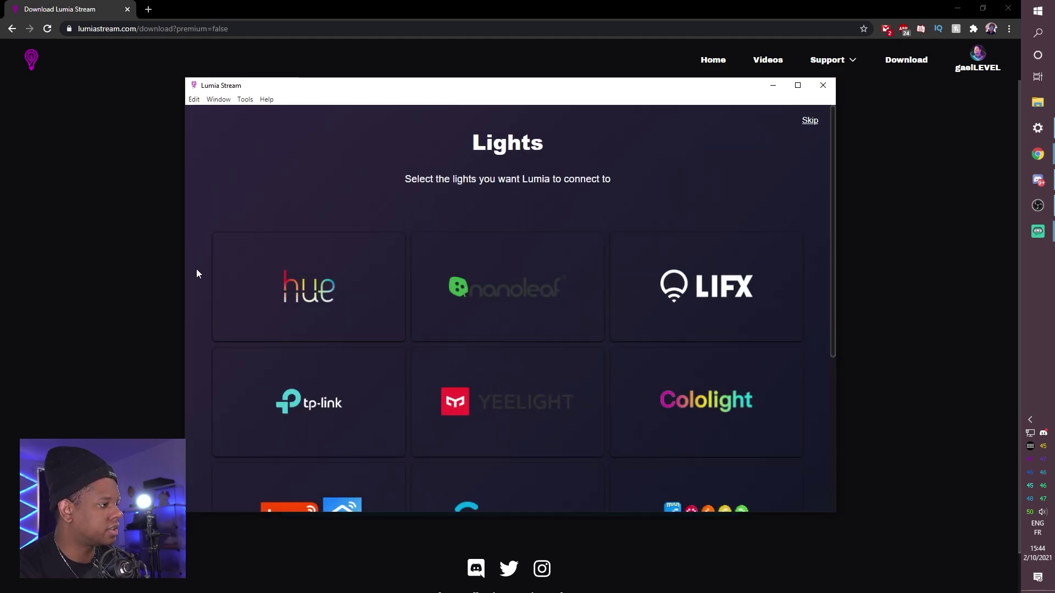
scroll(196, 275, down, 2)
scroll(196, 275, up, 2)
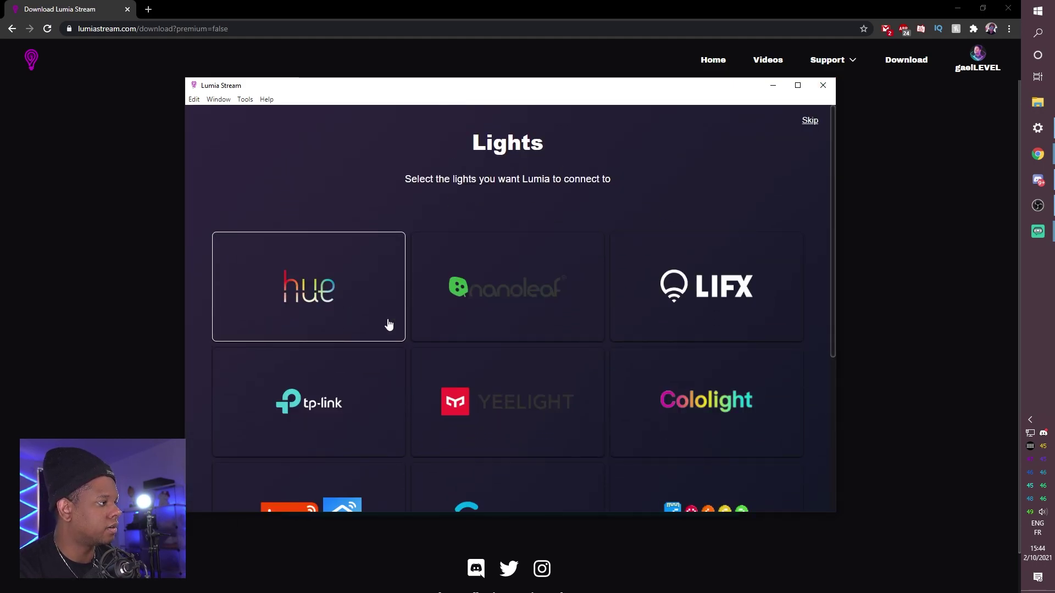
scroll(400, 323, down, 4)
scroll(410, 327, up, 1)
scroll(405, 372, down, 1)
scroll(368, 436, down, 1)
click(508, 475)
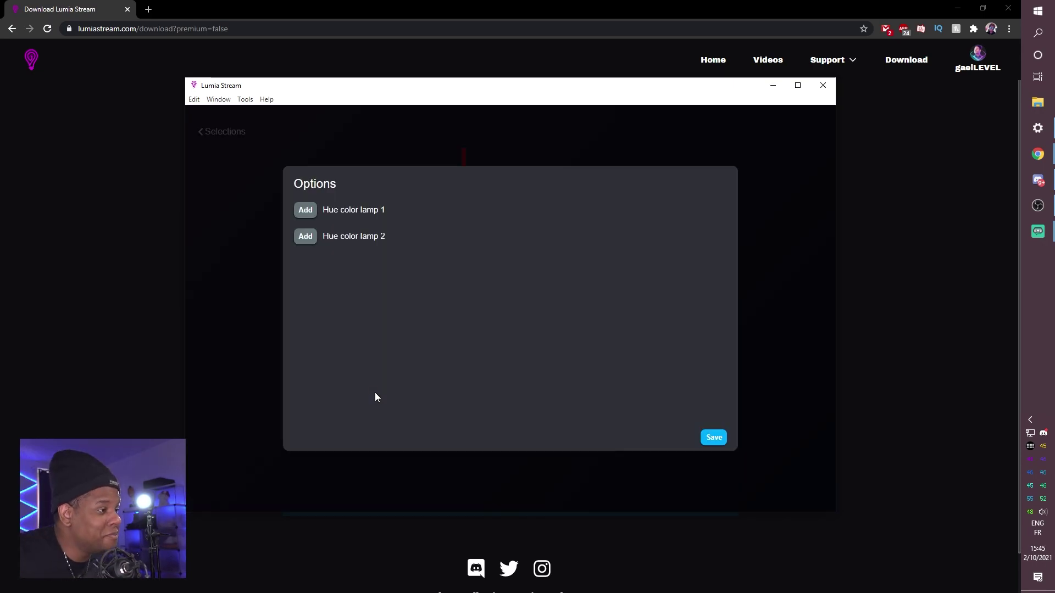
Add Hue color lamp 1 to Lumia, save the selection, and skip the device and accessory connections
click(305, 209)
click(712, 437)
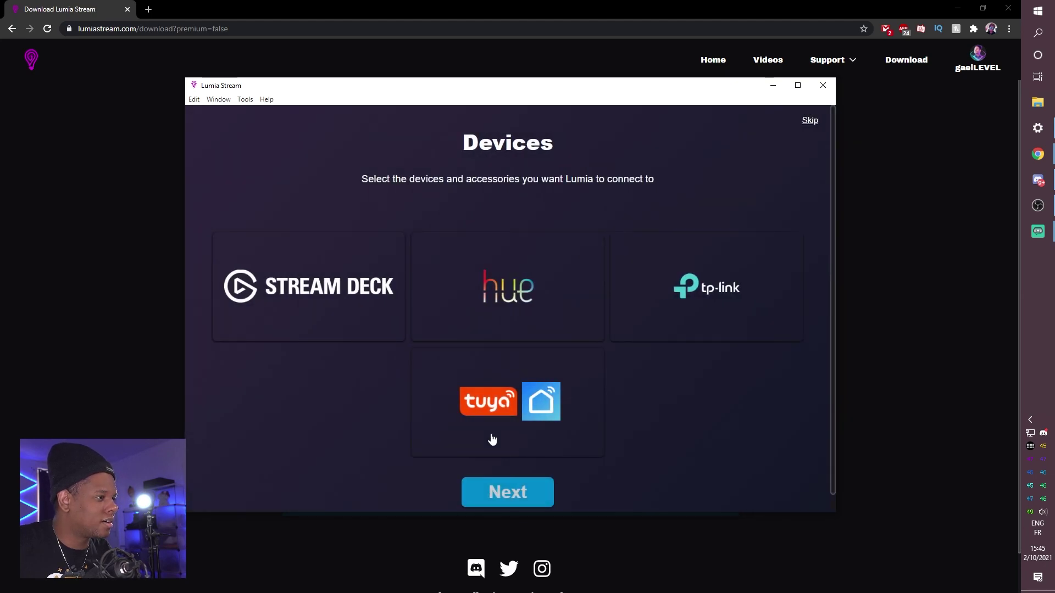
scroll(313, 405, down, 1)
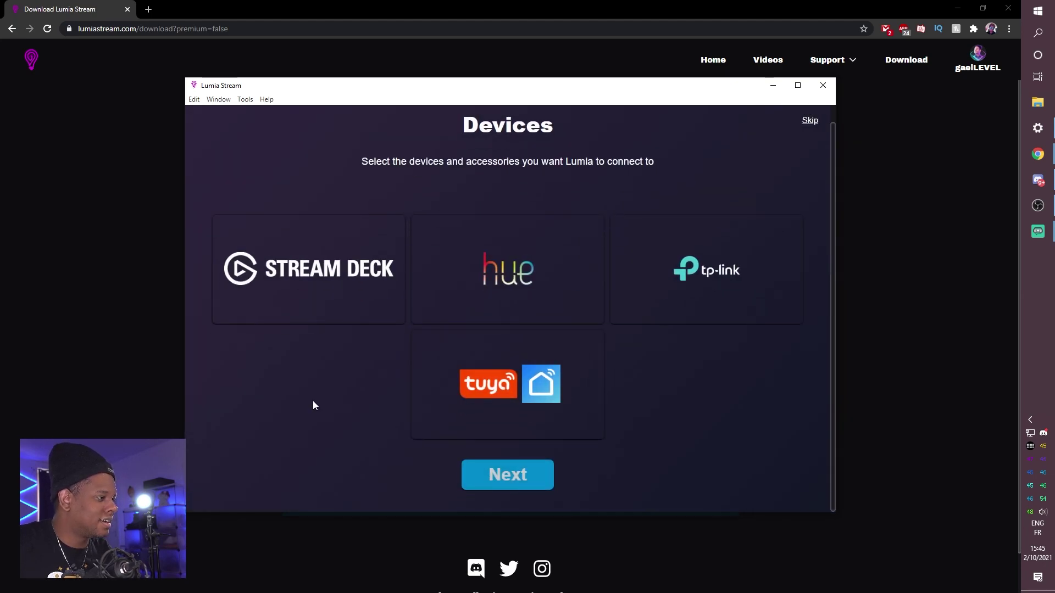
click(808, 121)
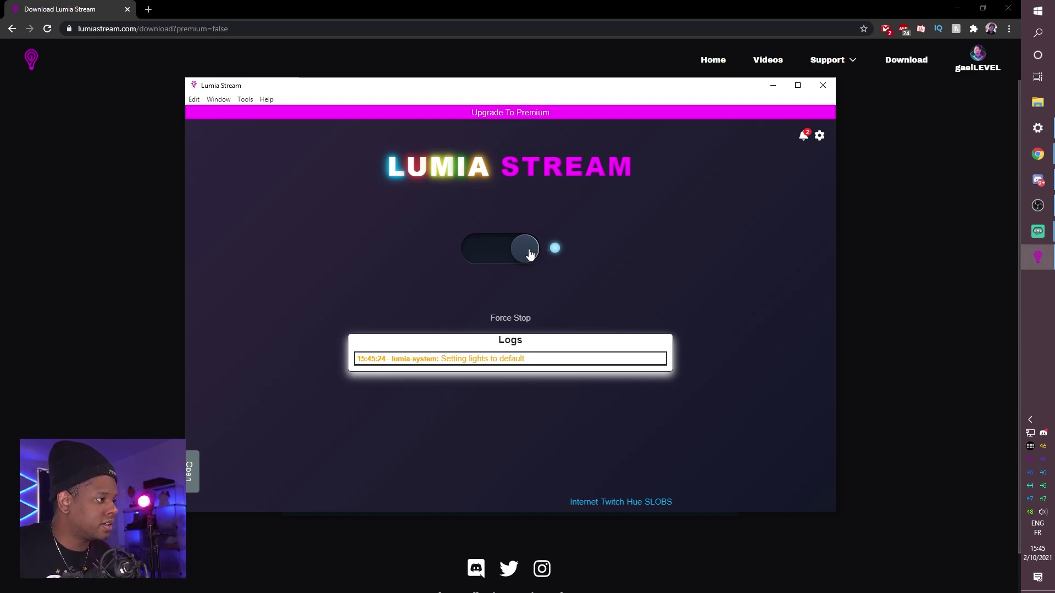
Set the default light color to aqua in Lumia's settings and return to Home to apply it
click(804, 142)
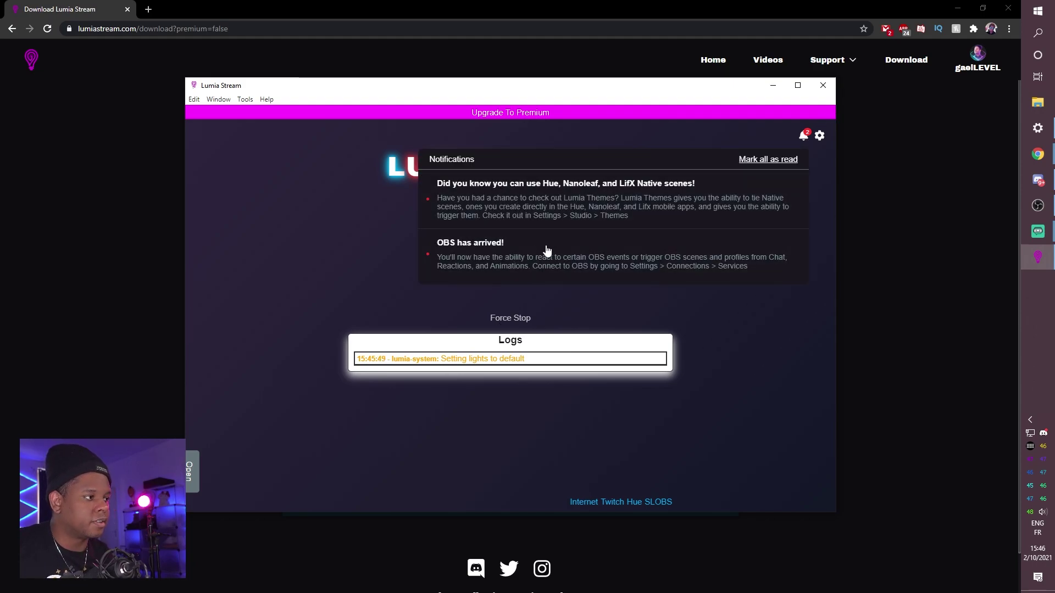
click(820, 136)
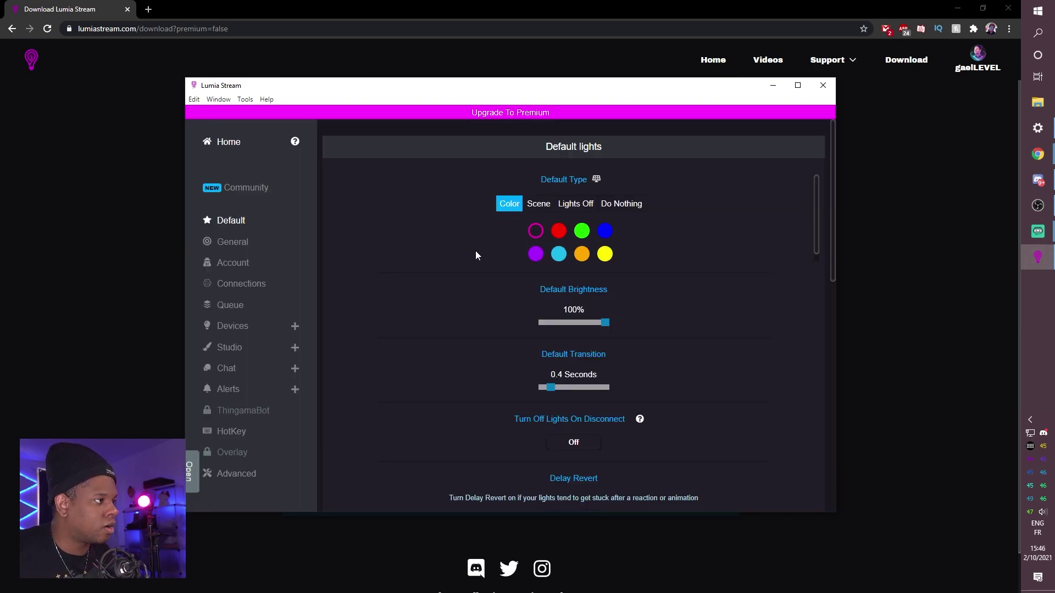
scroll(446, 268, down, 2)
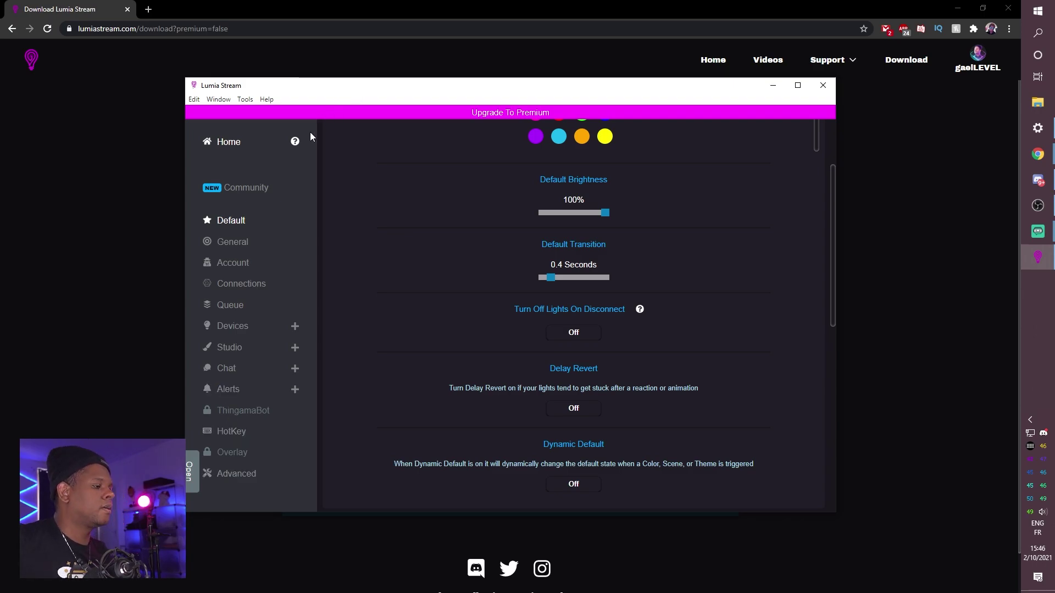
scroll(447, 237, up, 2)
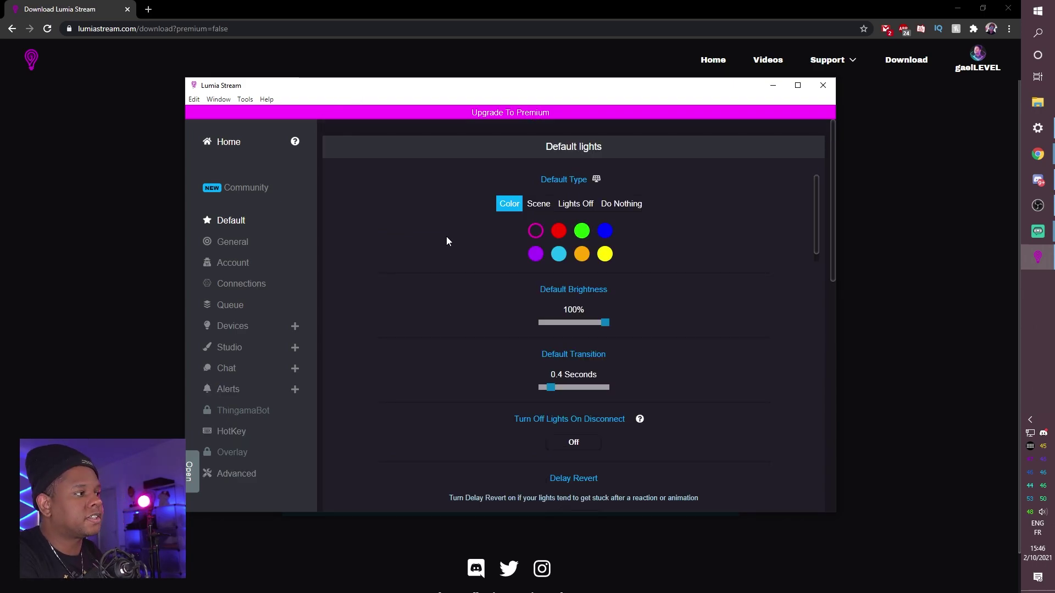
click(558, 253)
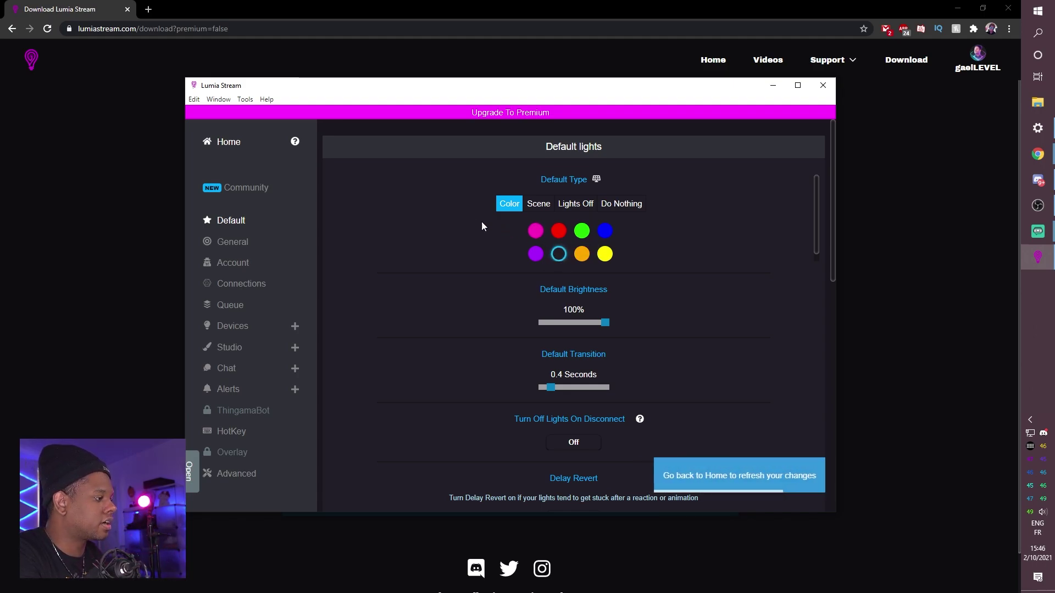
click(227, 144)
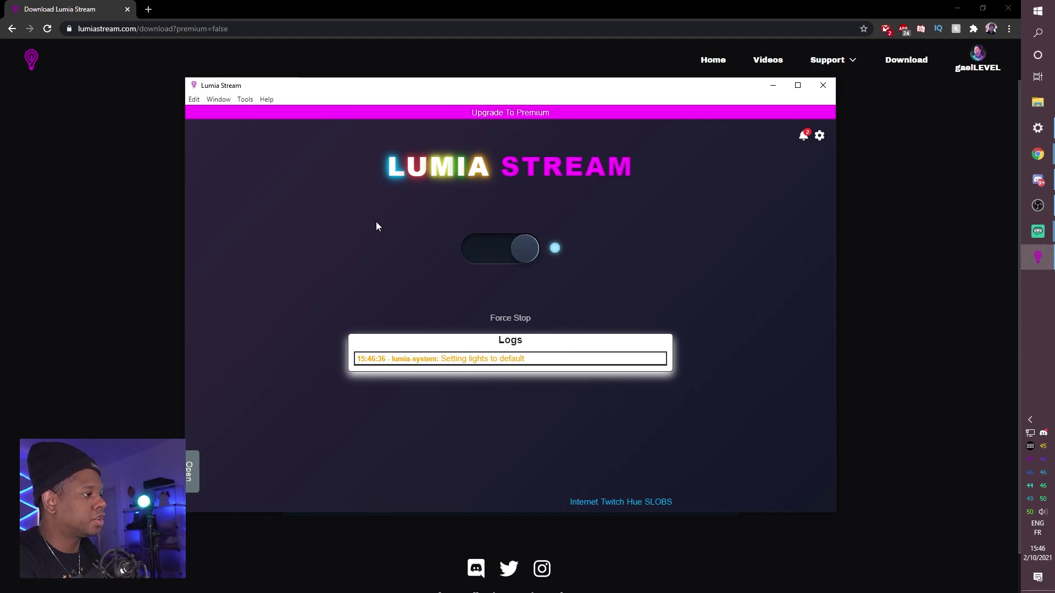
Examine the remaining Default lights and Idle options, plus the General settings for logs and audio
click(819, 135)
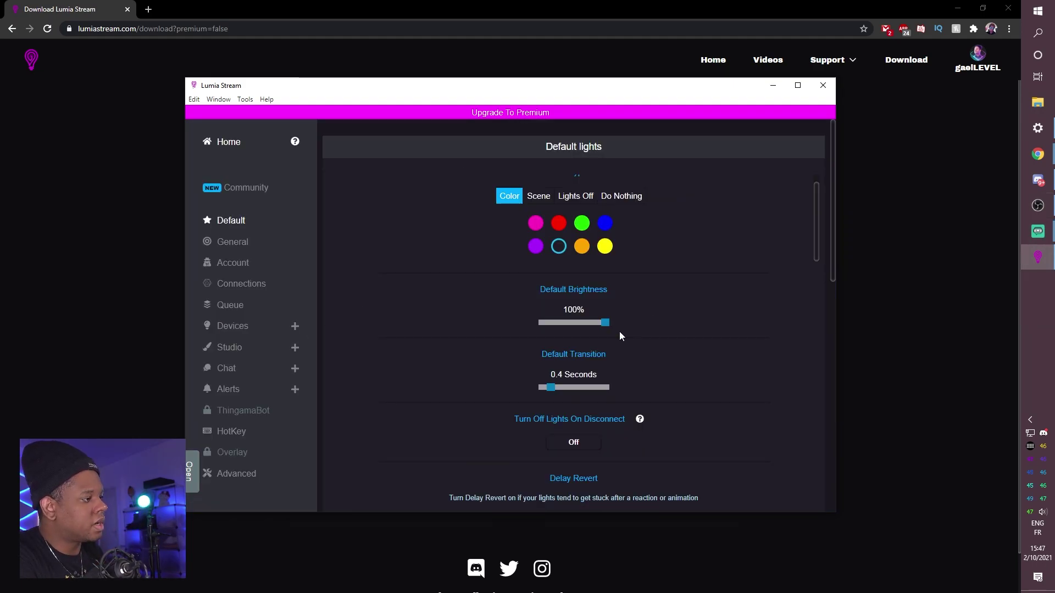
scroll(387, 280, down, 7)
scroll(426, 284, up, 6)
scroll(407, 302, down, 7)
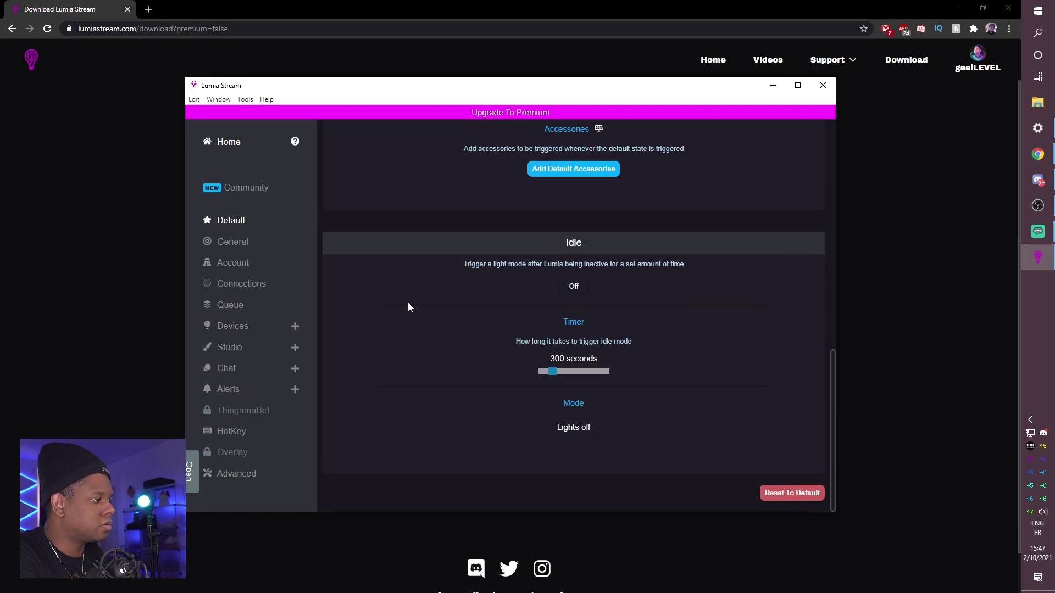
scroll(408, 302, up, 7)
scroll(407, 302, up, 2)
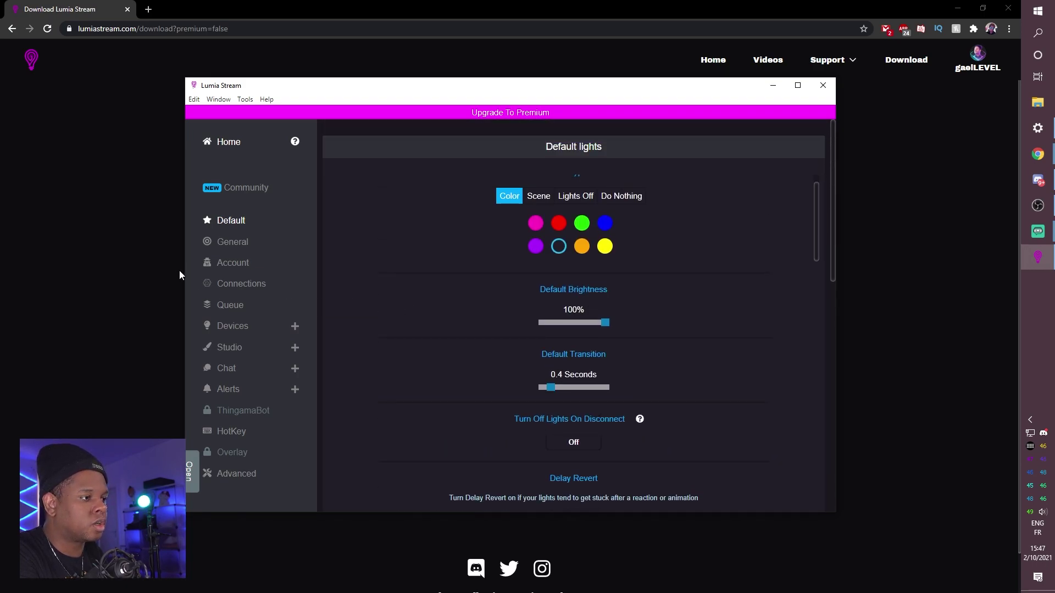
click(231, 241)
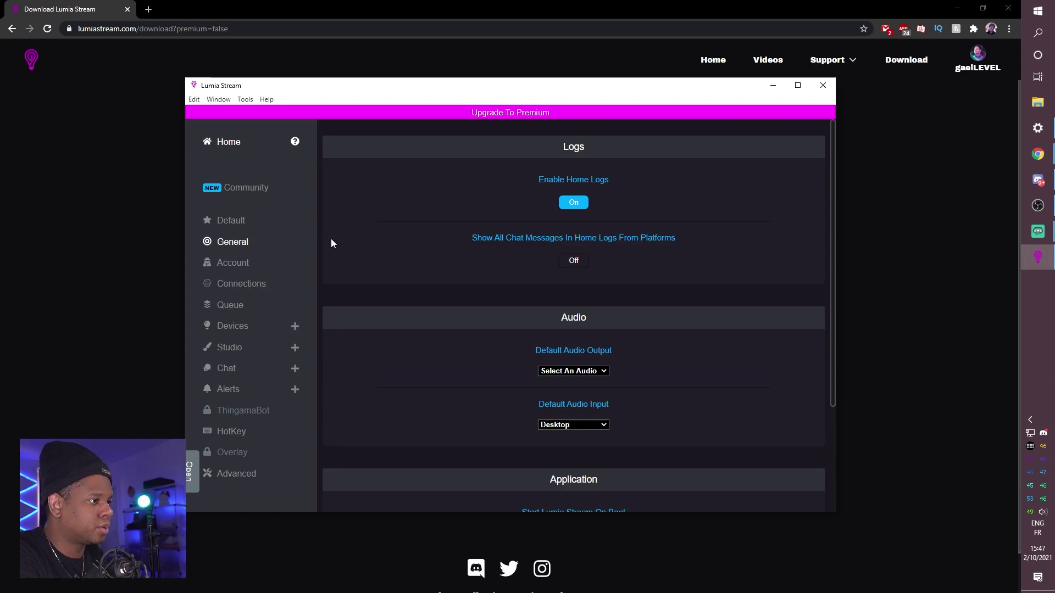
scroll(330, 242, down, 2)
Examine the Chat settings for the global command key and the available color commands
click(227, 368)
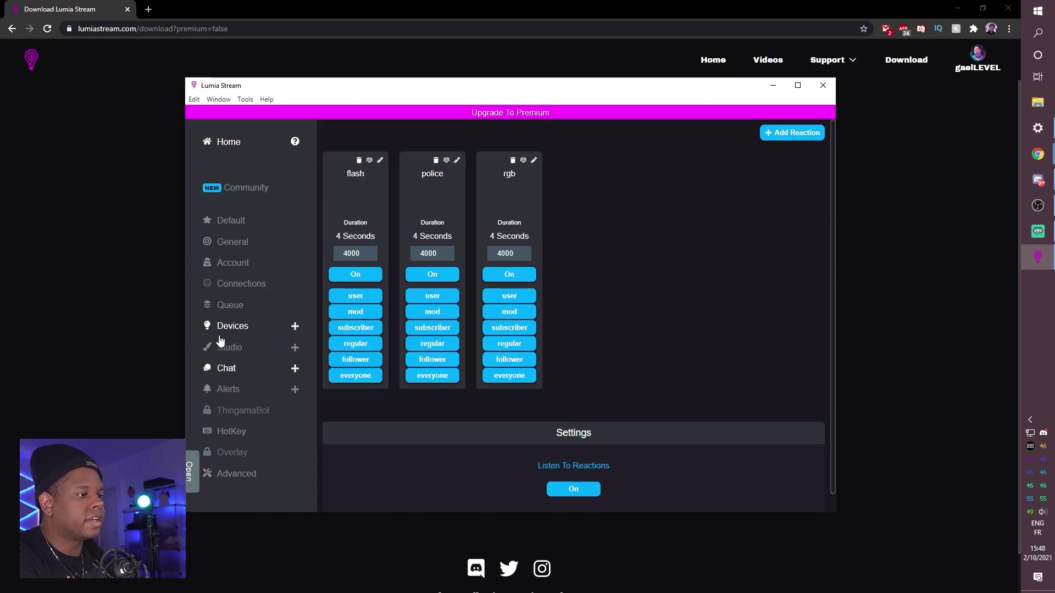
click(236, 369)
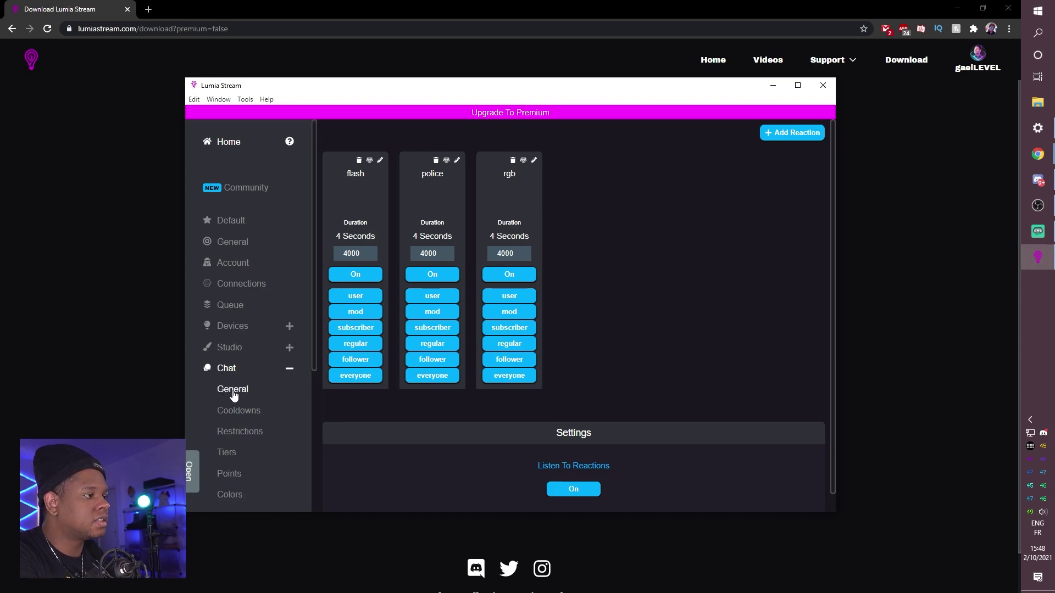
click(229, 390)
scroll(235, 367, down, 5)
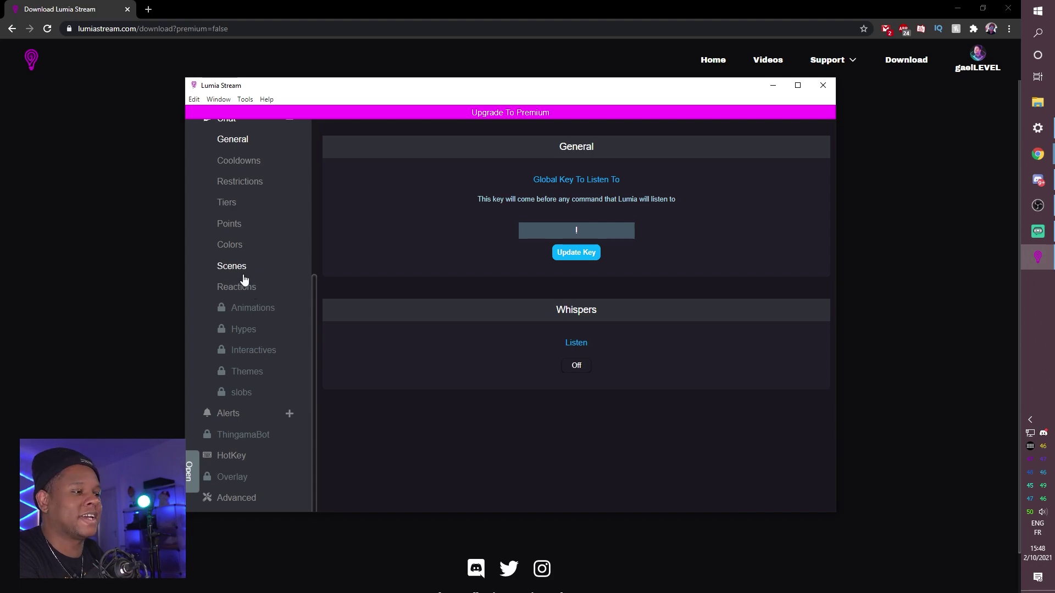
click(231, 245)
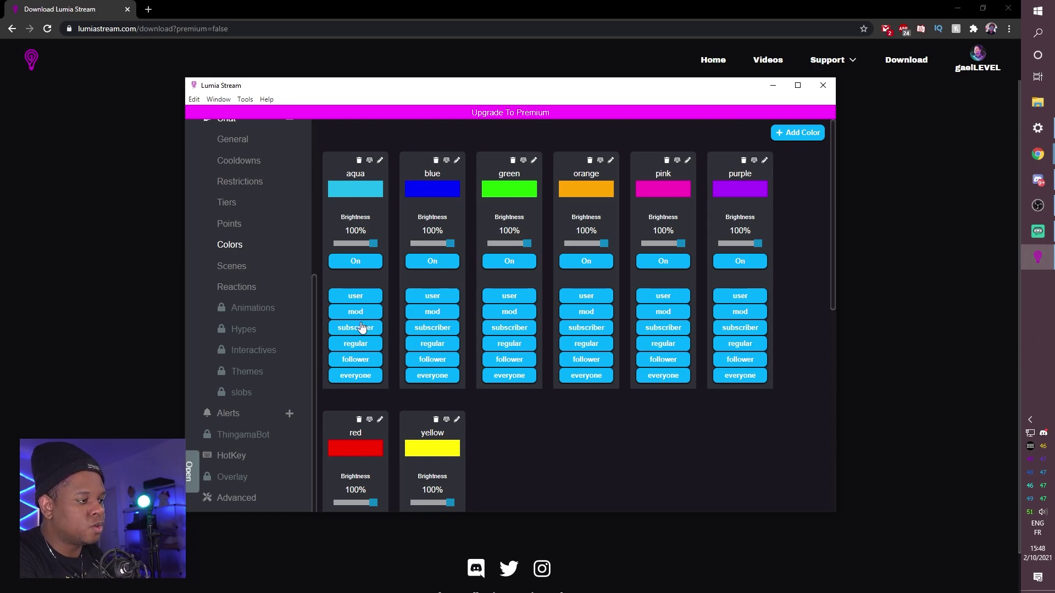
scroll(463, 291, down, 3)
scroll(356, 434, up, 3)
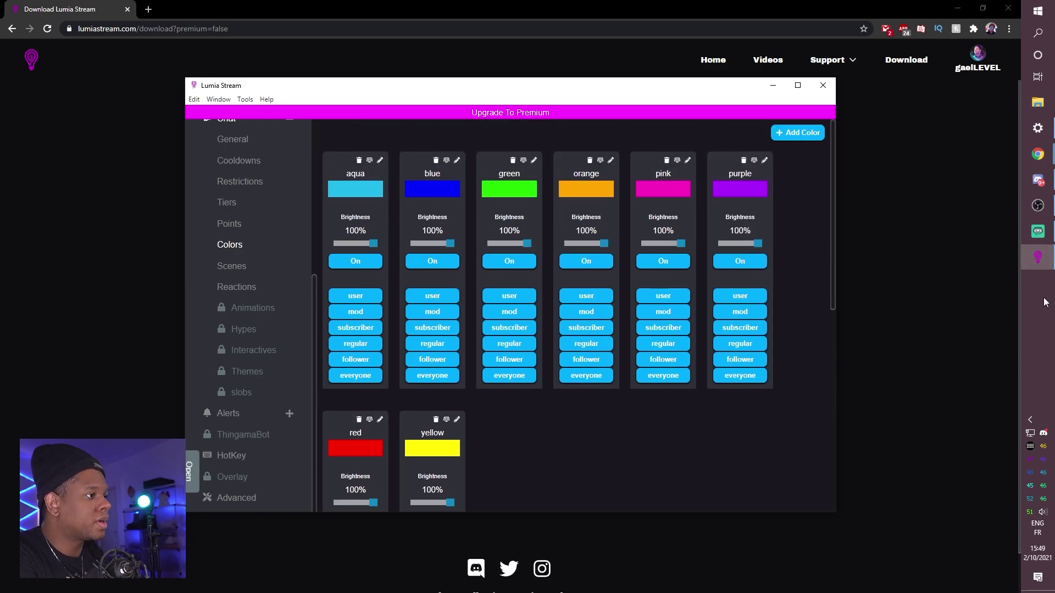
Switch to Streamlabs OBS and test the light colors by sending !pink and !red in the stream chat
mouse_move(1037, 231)
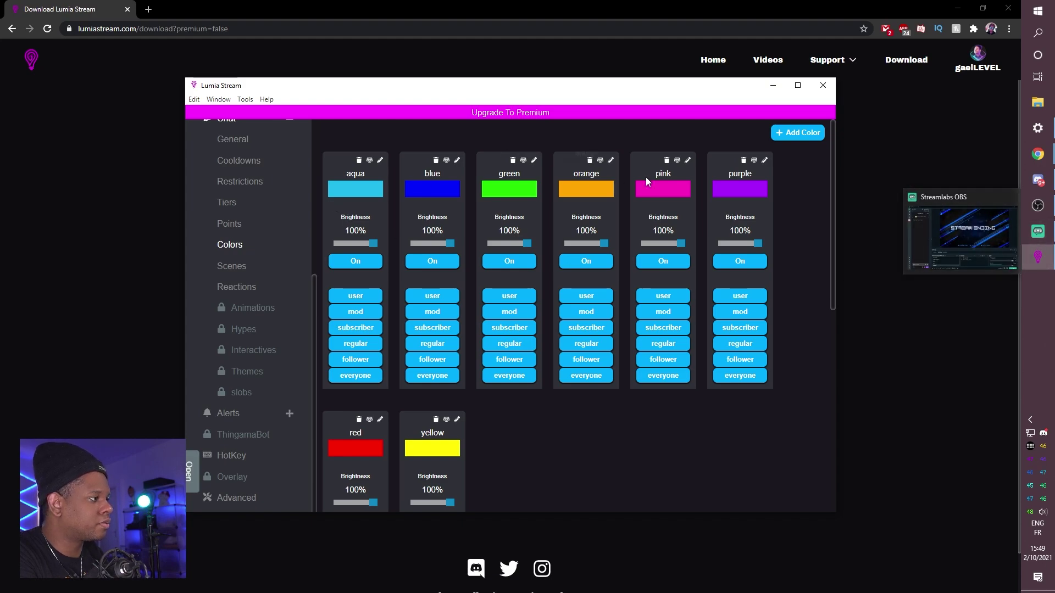
click(1019, 235)
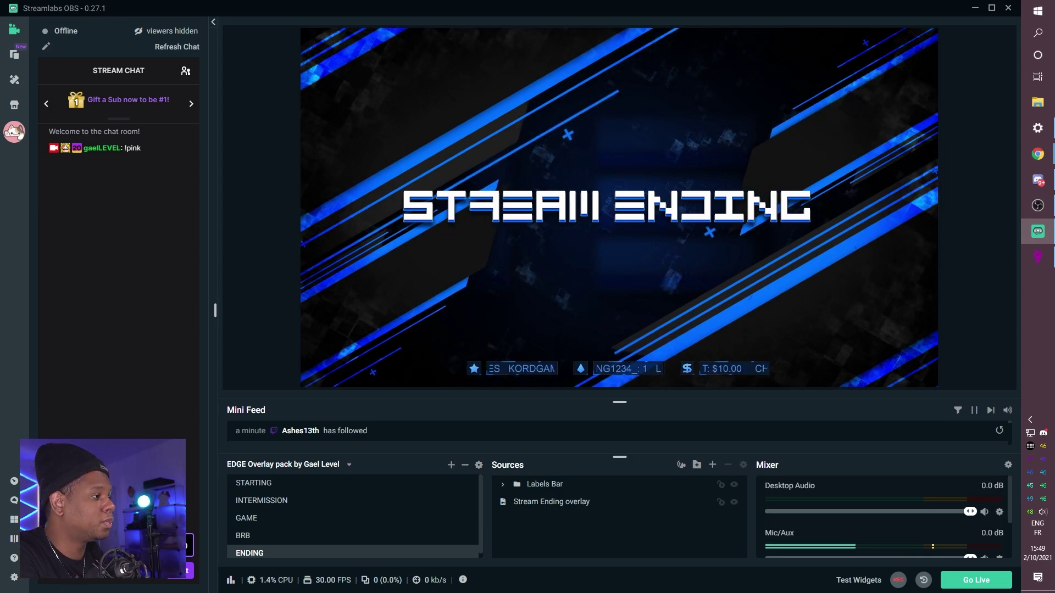
View the chat Reactions in Lumia Stream and test !police and !rgb in the Streamlabs OBS stream chat
mouse_move(1051, 238)
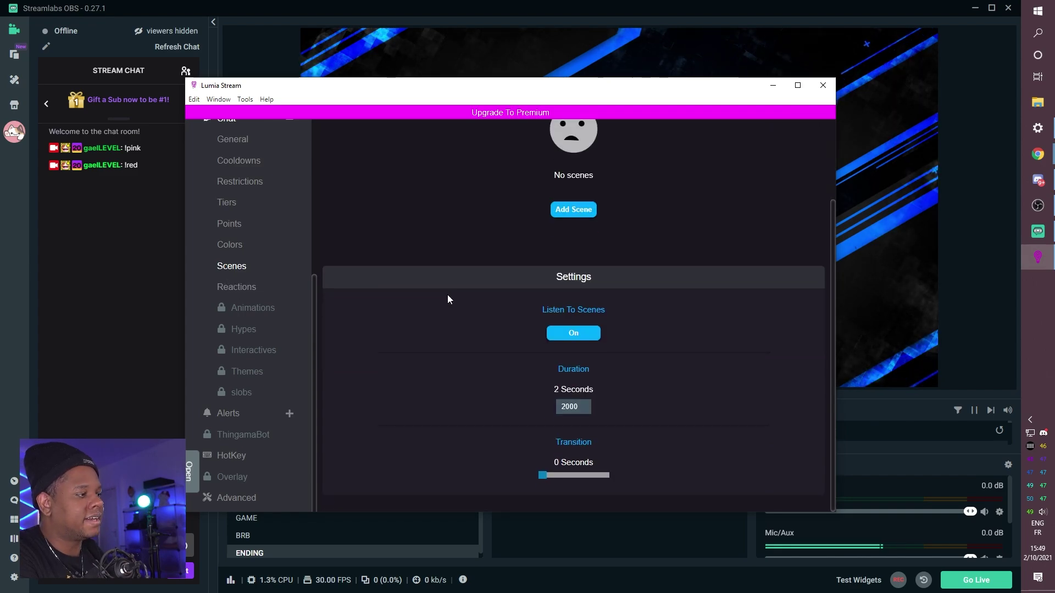
click(237, 287)
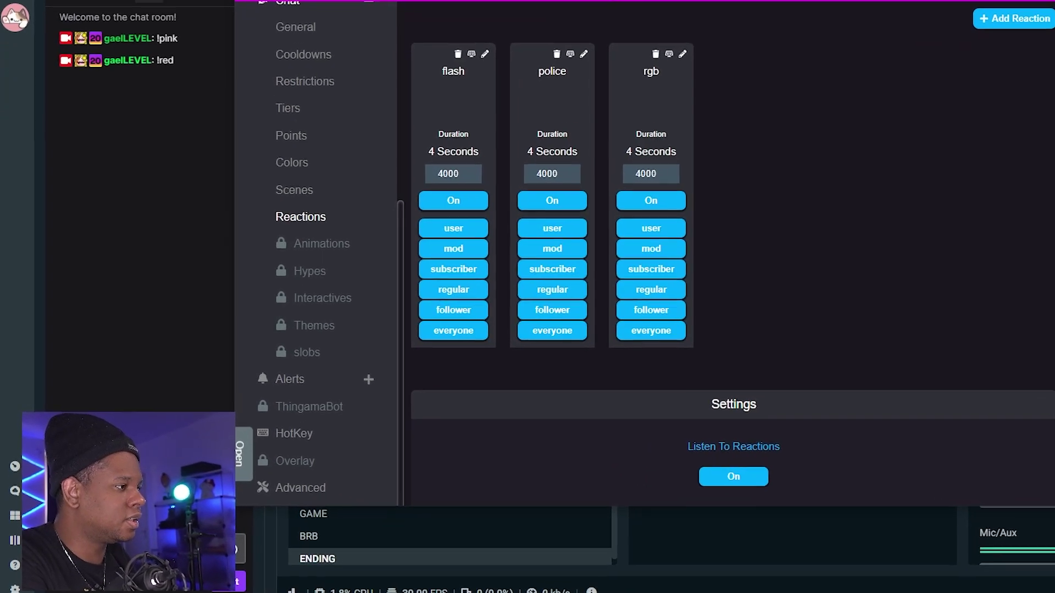
key(alt+Tab)
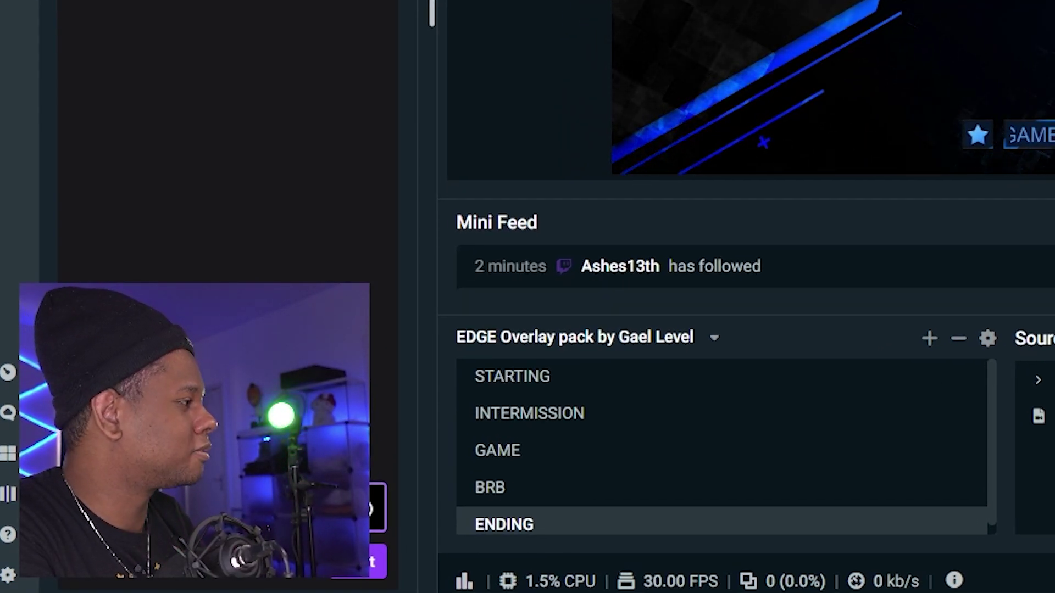
Switch back to Lumia Stream and view which Hue lights it should use
key(alt+Tab)
click(443, 229)
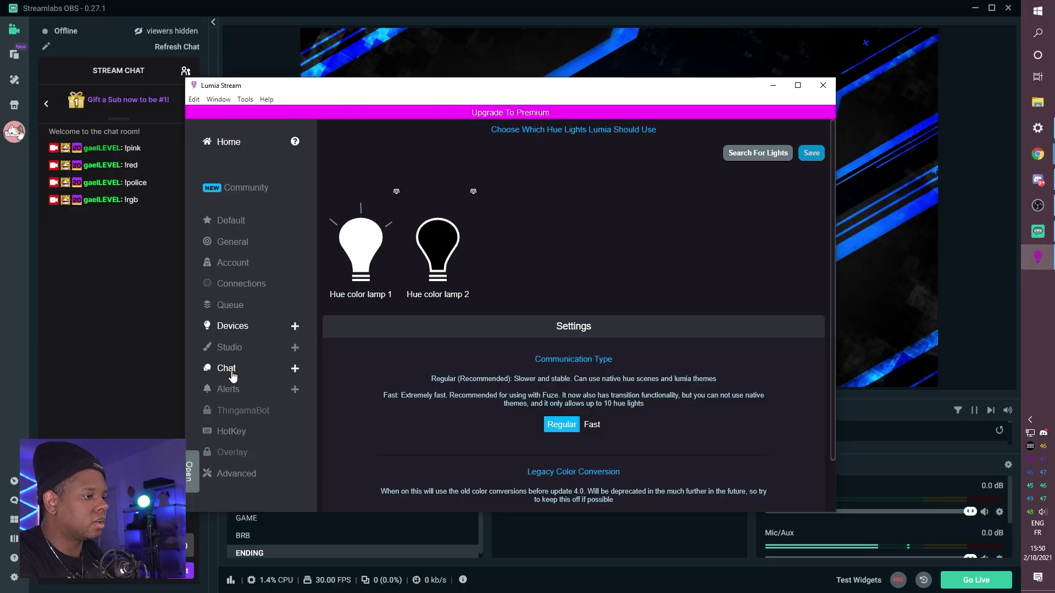
Examine the Twitch alert settings for follows, subscribers, bits and hosts, and the SLOBS scene alert
click(231, 392)
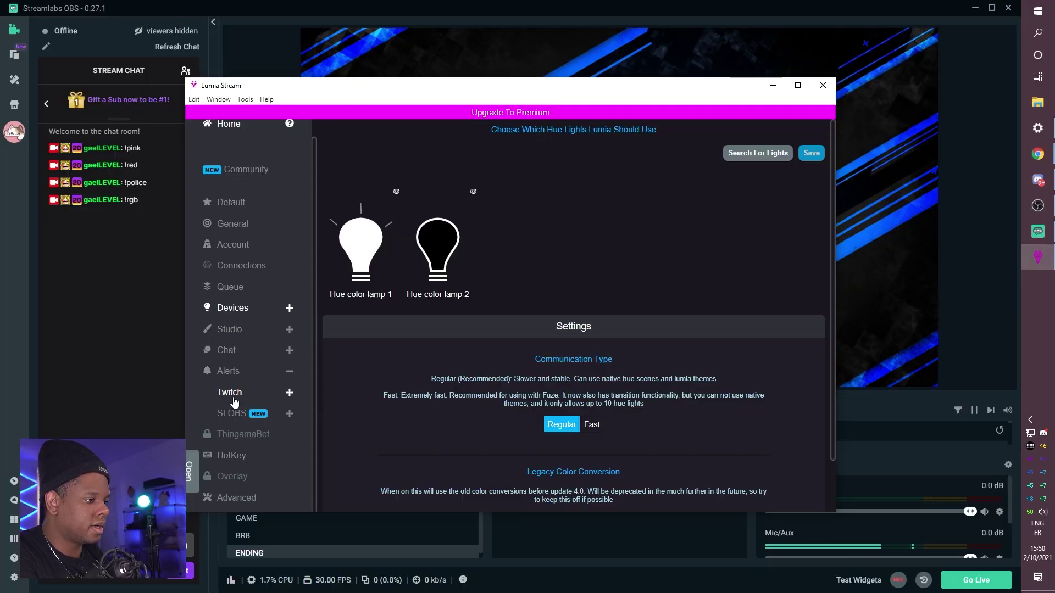
click(230, 392)
scroll(240, 330, down, 2)
click(242, 310)
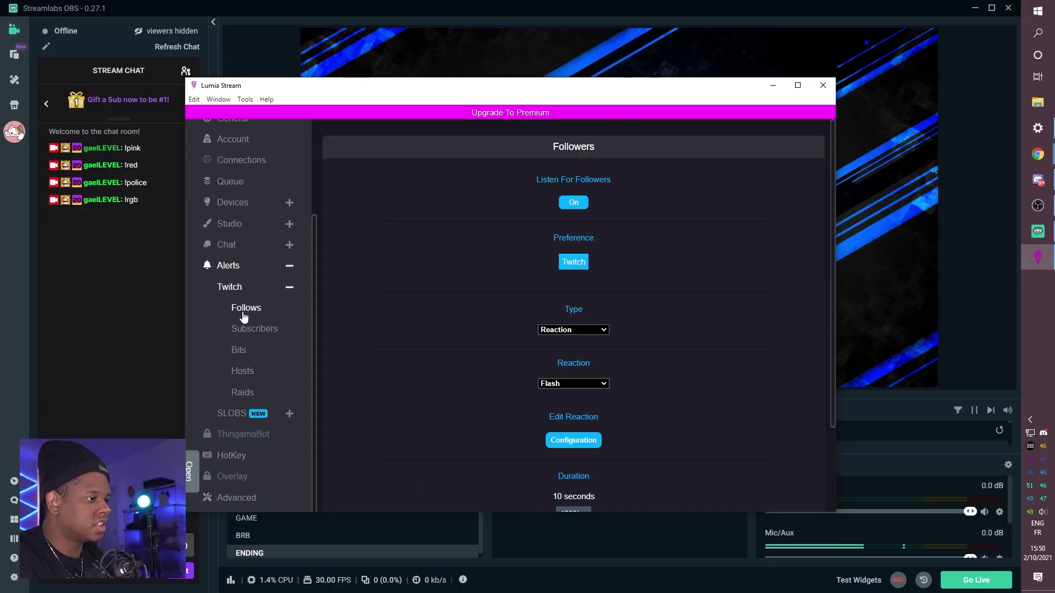
click(254, 337)
click(240, 352)
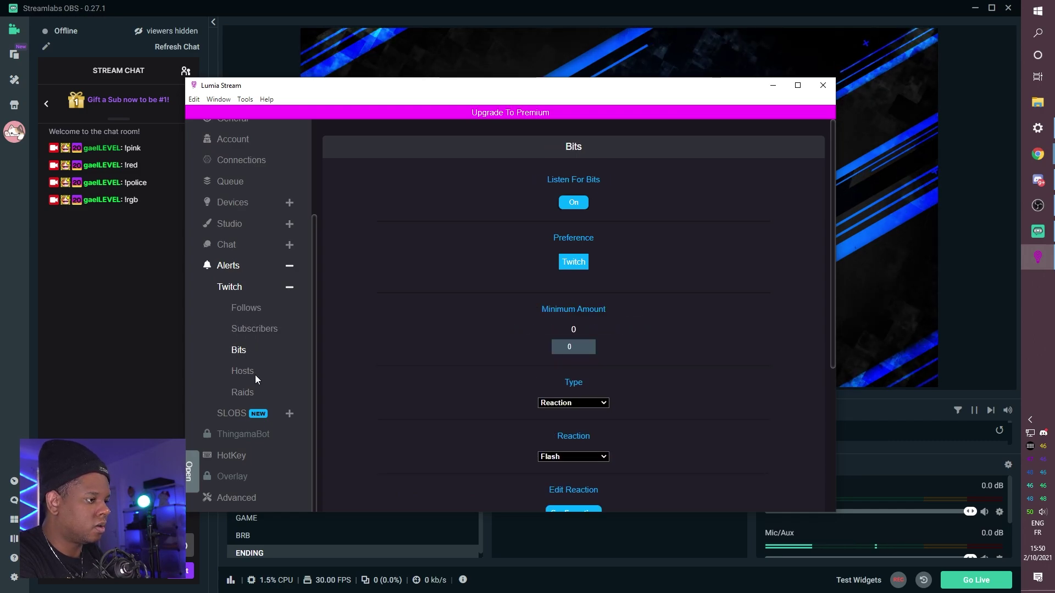
click(244, 372)
click(237, 415)
scroll(242, 417, down, 1)
click(251, 421)
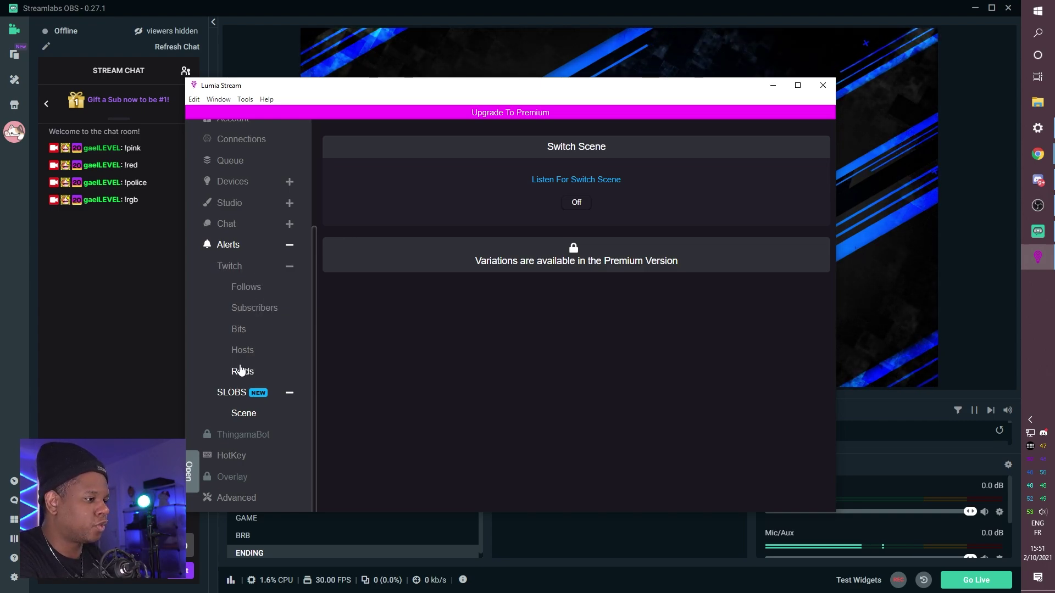
Examine the available type and reaction options for the Twitch Follows alert
click(246, 286)
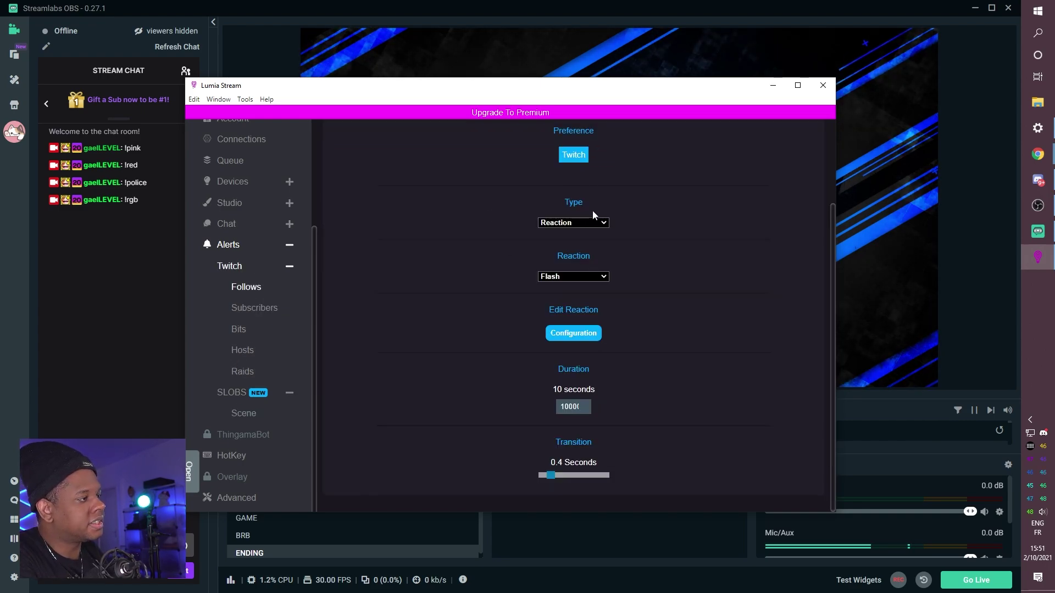
click(603, 223)
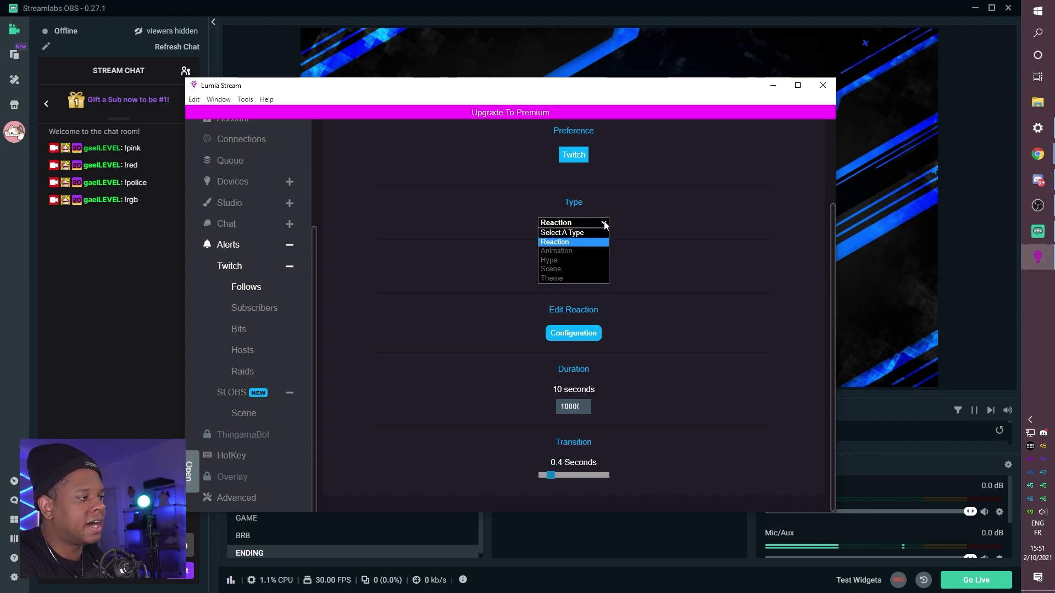
click(604, 223)
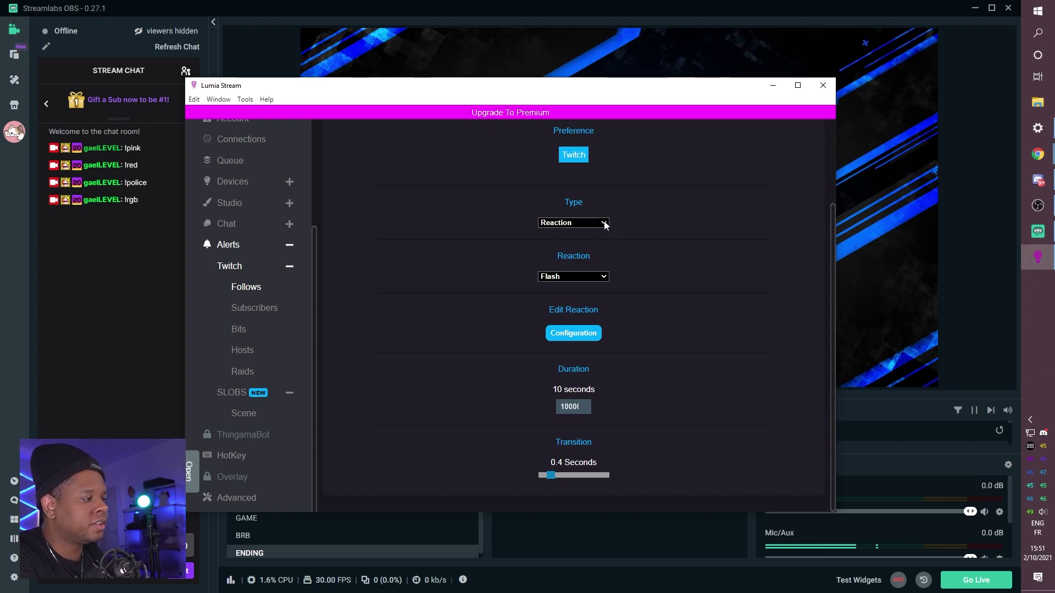
click(605, 278)
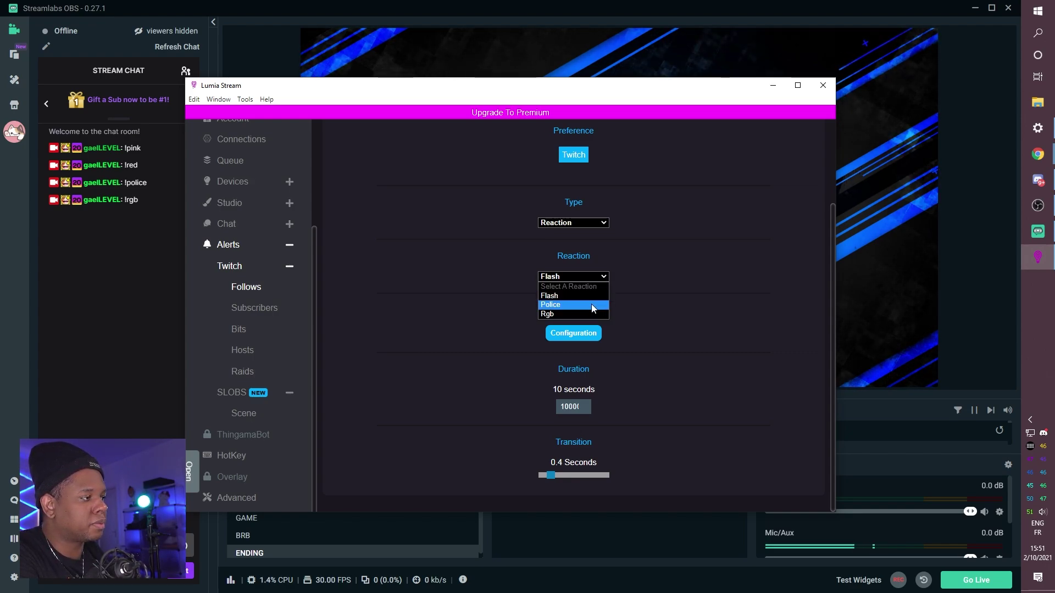
click(647, 256)
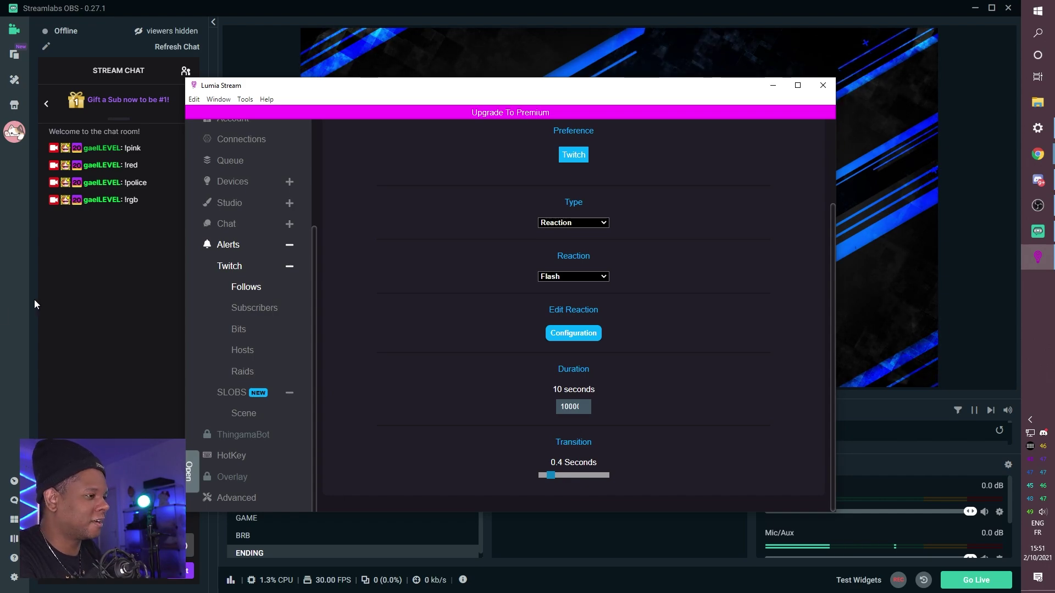
Add and save the hotkey ctrl+numdec+u with the type Stop-Lumia
click(231, 455)
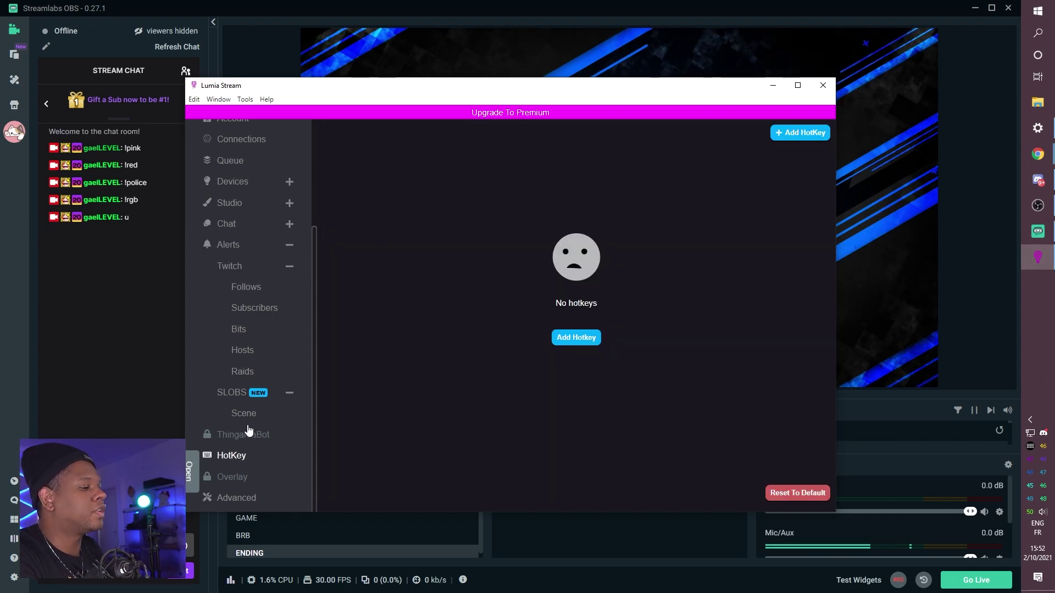
click(575, 339)
click(516, 193)
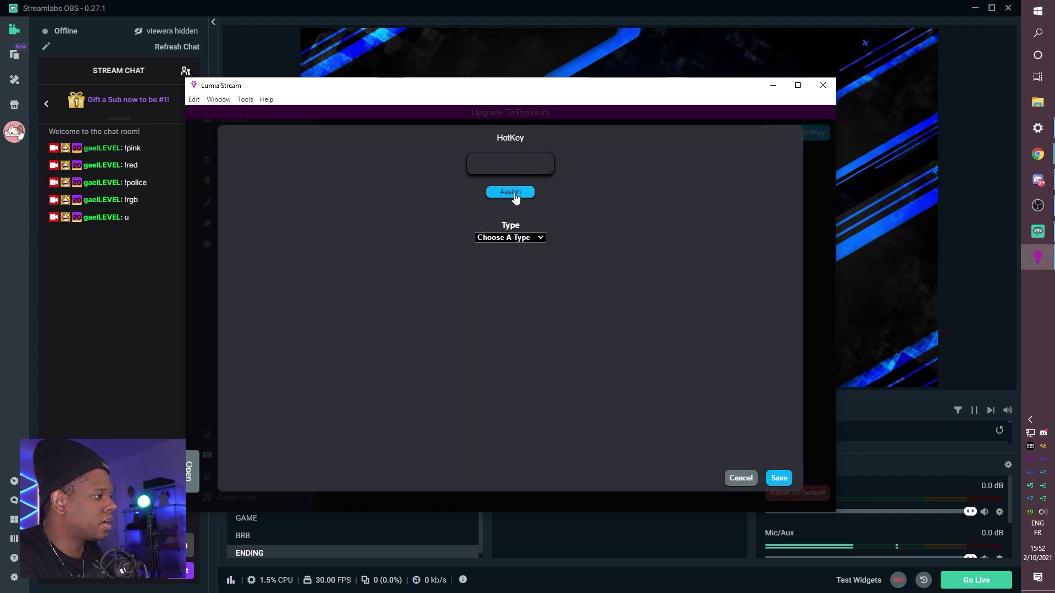
click(517, 193)
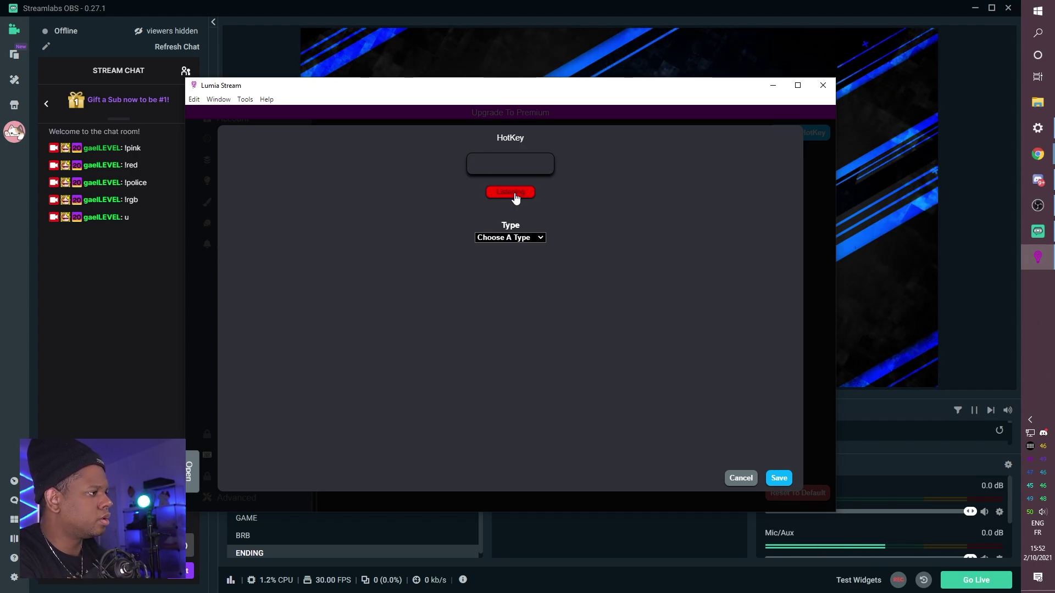
key(ctrl+KP_Decimal+u)
click(516, 238)
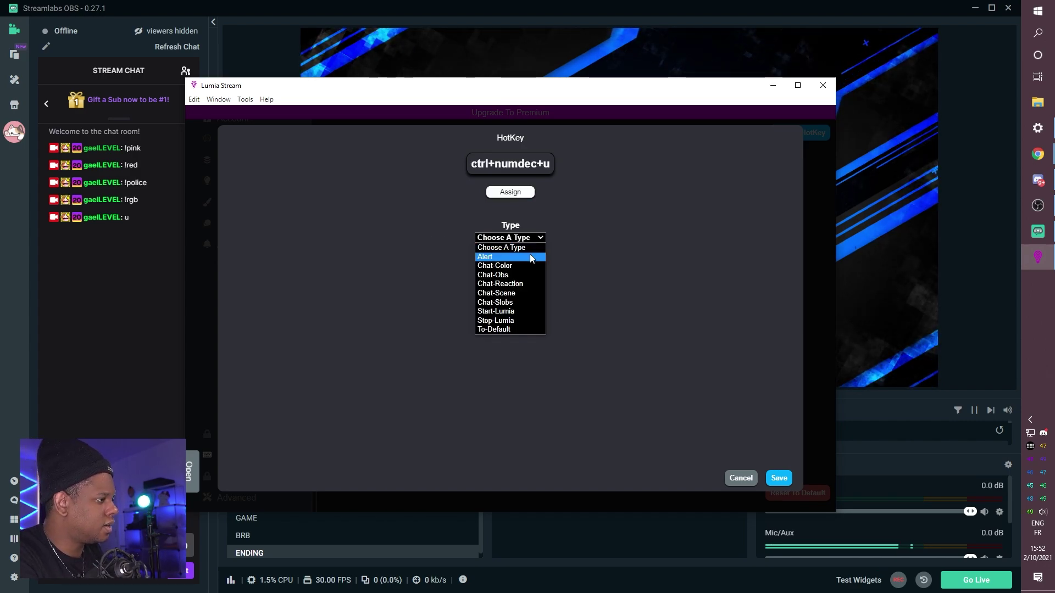
click(519, 320)
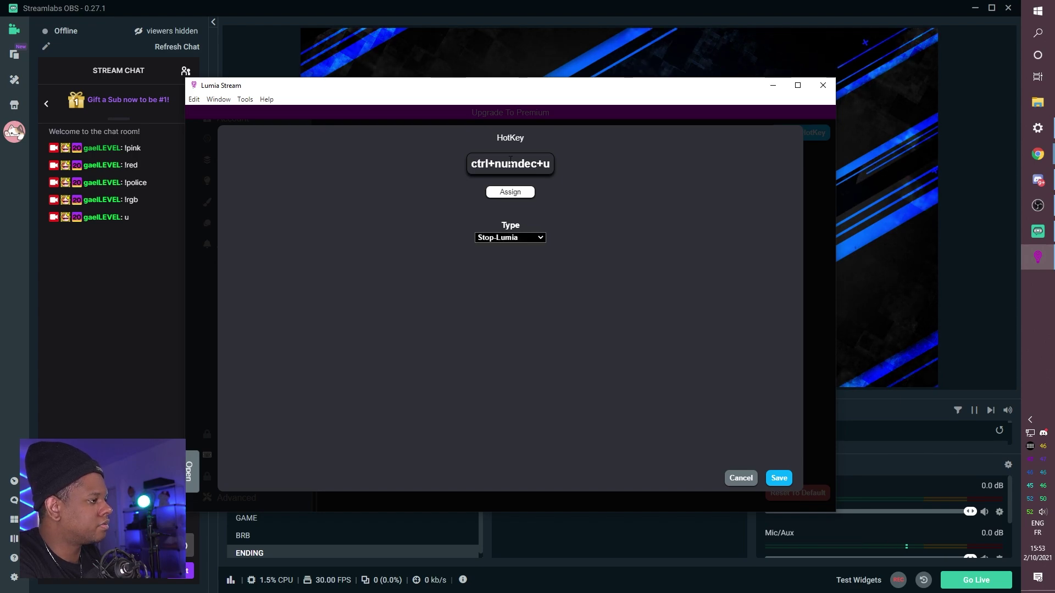
click(779, 478)
Return to the Lumia Stream home screen and test stopping and starting Lumia by hotkey
scroll(209, 157, up, 5)
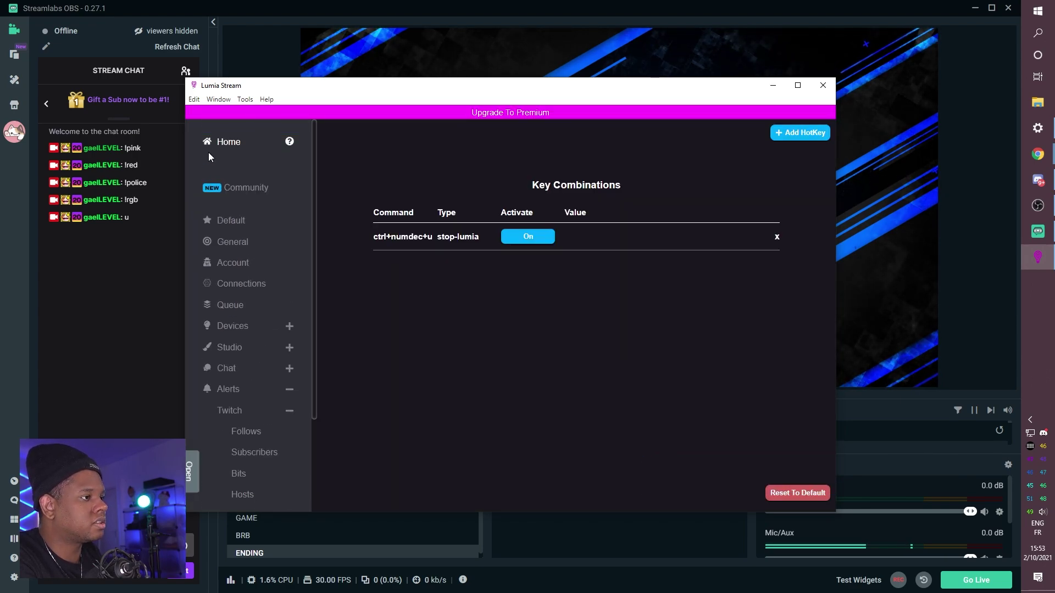
click(230, 148)
key(ctrl+shift+s)
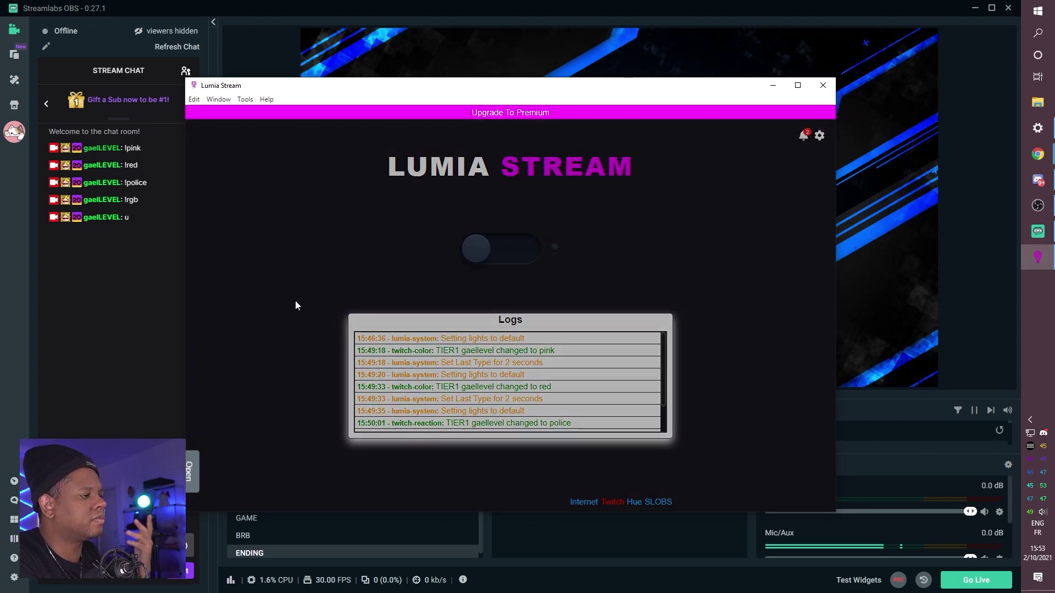
key(ctrl+shift+s)
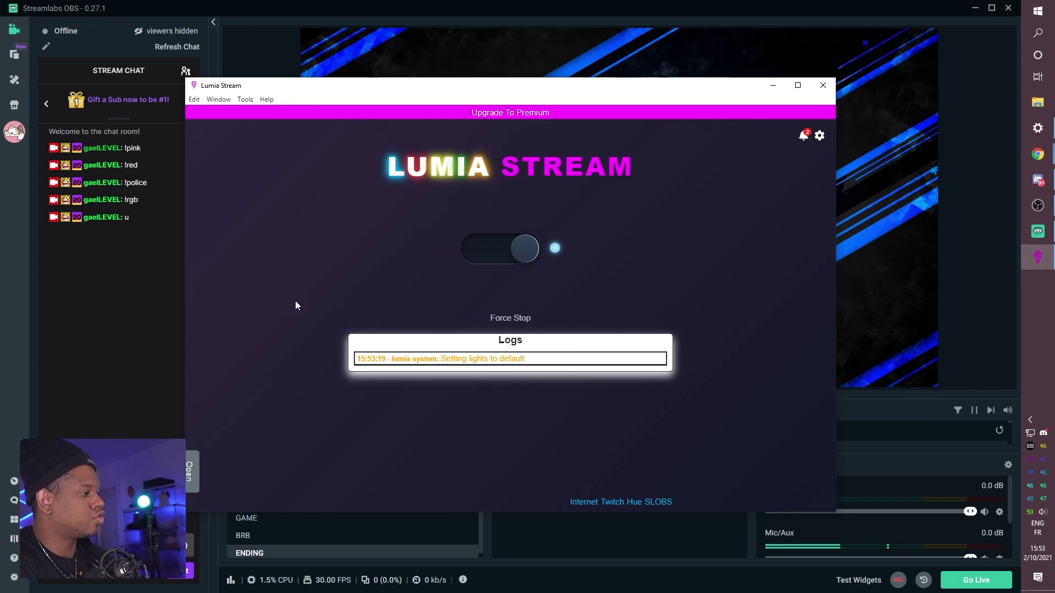
key(ctrl+shift+s)
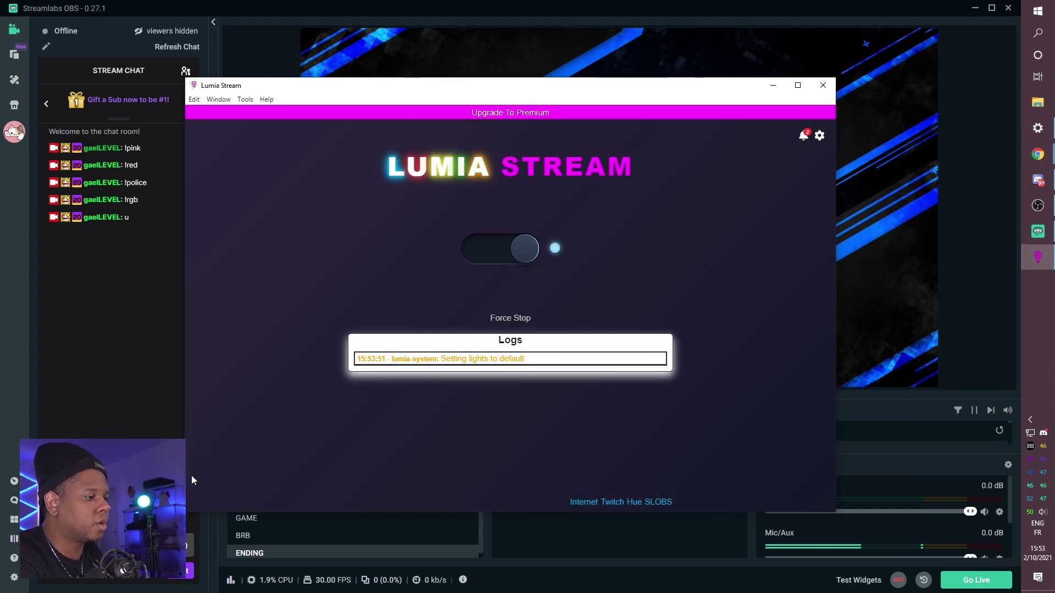
View the quick-control commands, chat colors, chat reactions and Twitch alerts, and close them again
click(191, 480)
scroll(242, 385, down, 1)
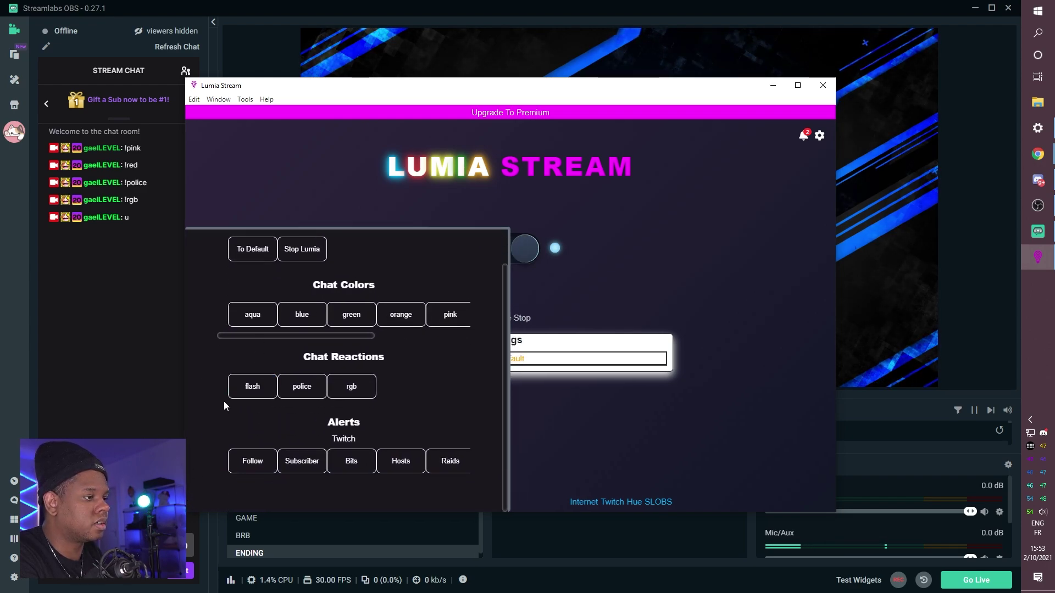
scroll(223, 401, up, 1)
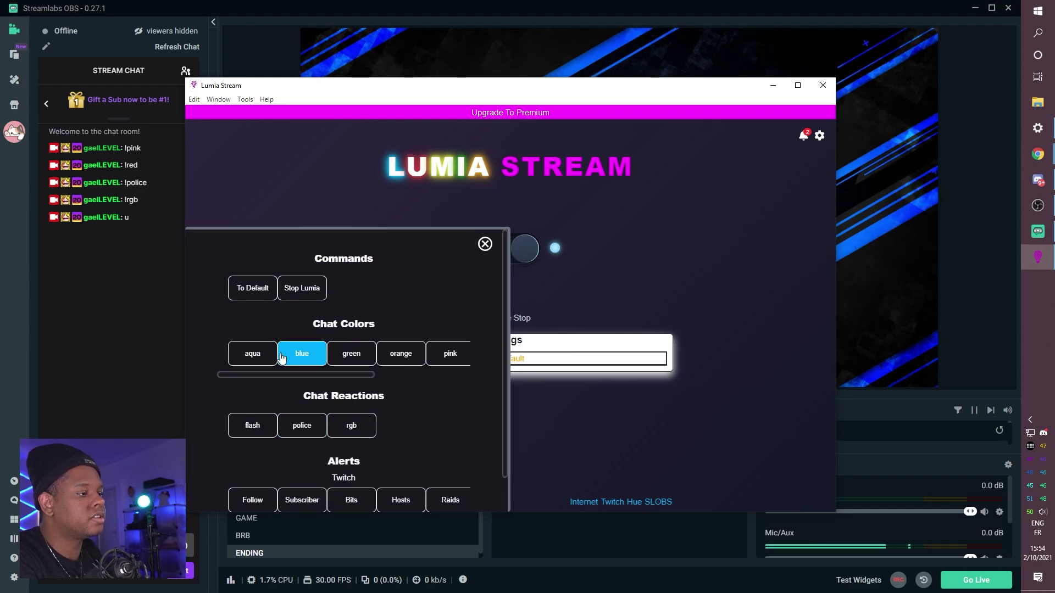
scroll(308, 449, down, 1)
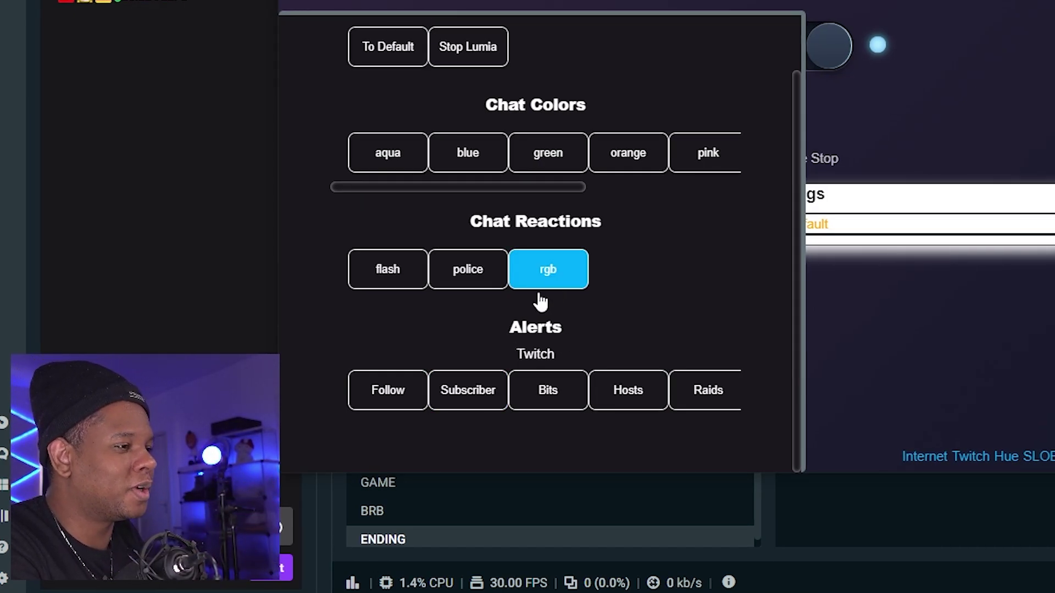
click(828, 69)
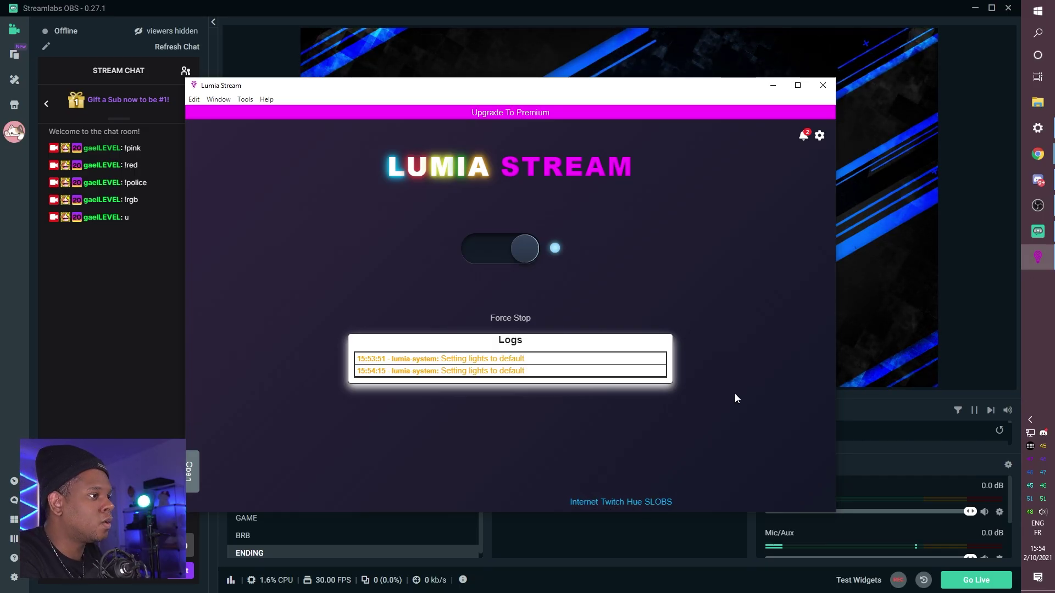
Choose Tuya from the light brands in the Connections settings and proceed to its sign-in
click(220, 98)
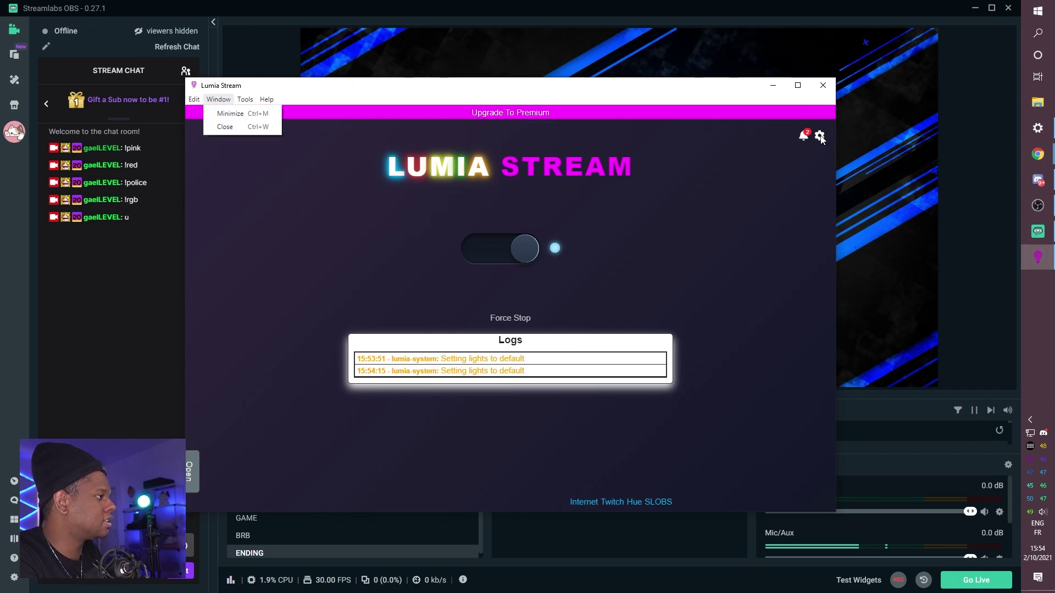
click(220, 112)
click(243, 284)
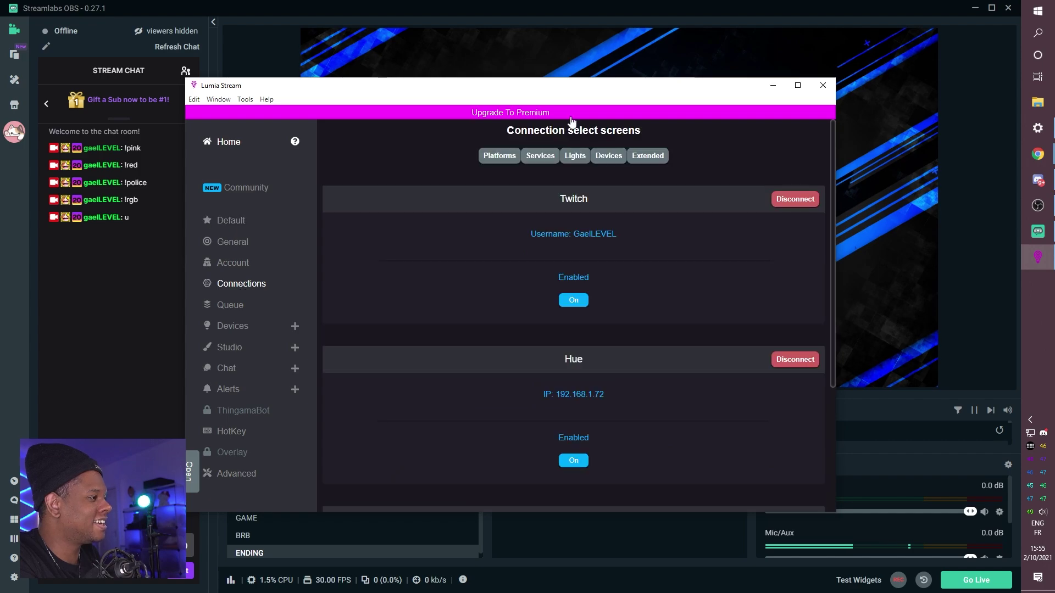
click(580, 157)
scroll(406, 338, down, 4)
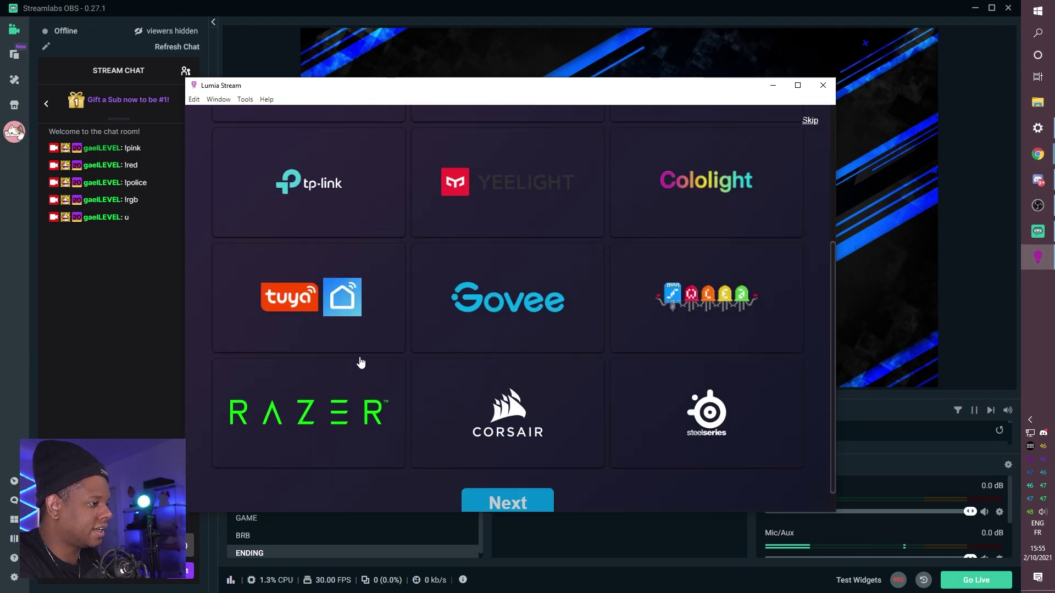
click(524, 502)
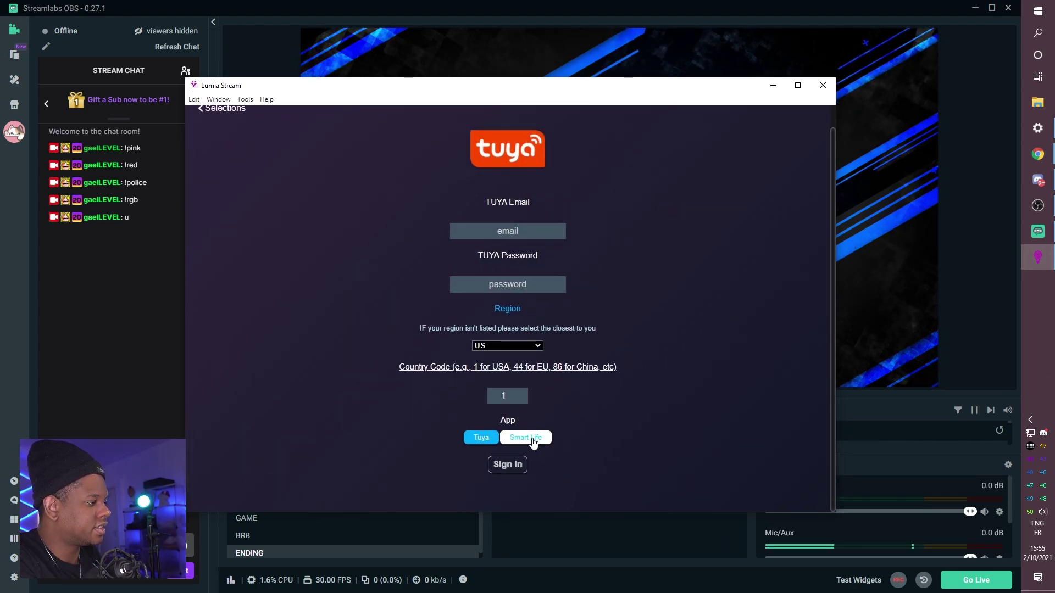
Sign in to Tuya with the Smart Life app option, the account email and password, and the EU region
click(525, 438)
click(508, 231)
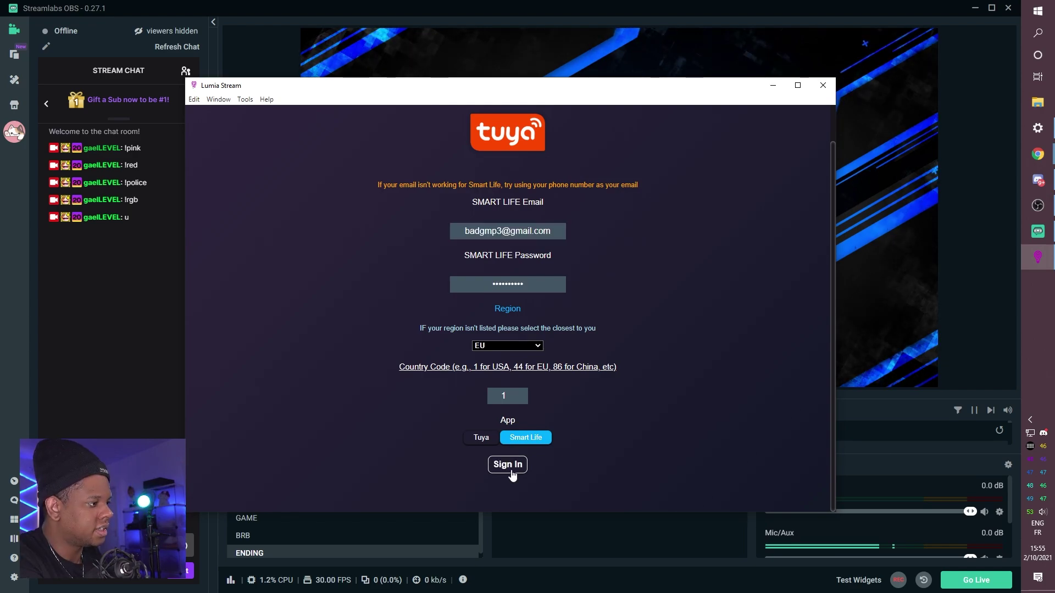
click(509, 466)
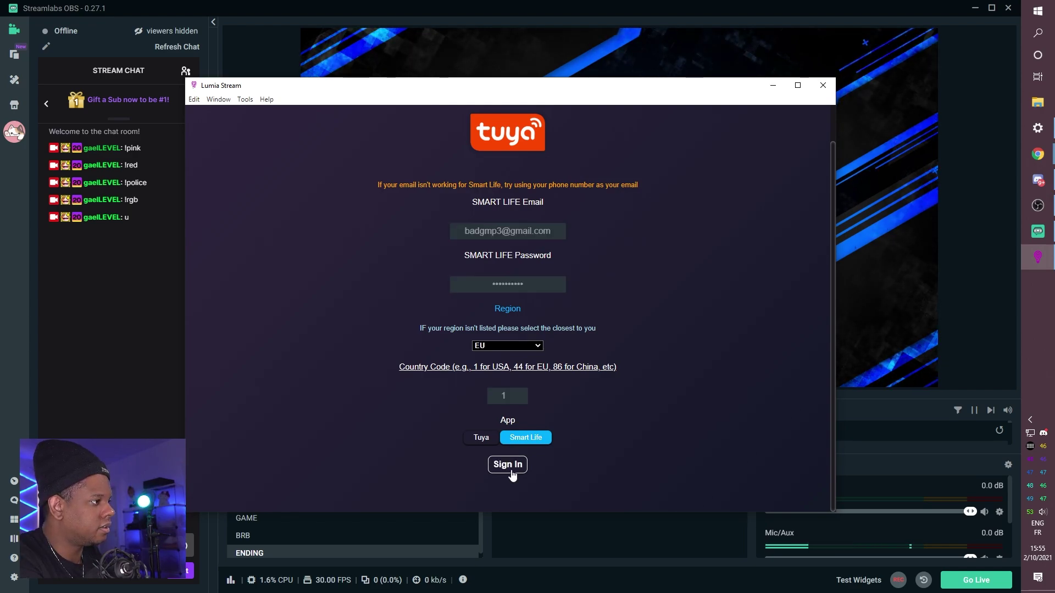
Add Smart Lamp1 and Smart Lamp 2 as Tuya lights, save the selection and submit it
click(302, 237)
click(305, 211)
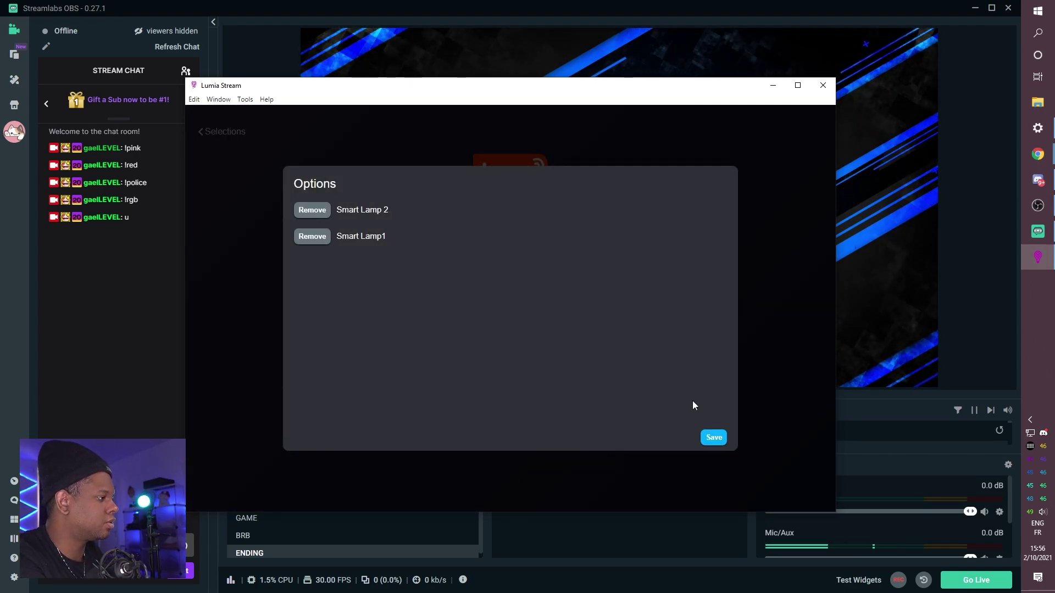
click(713, 438)
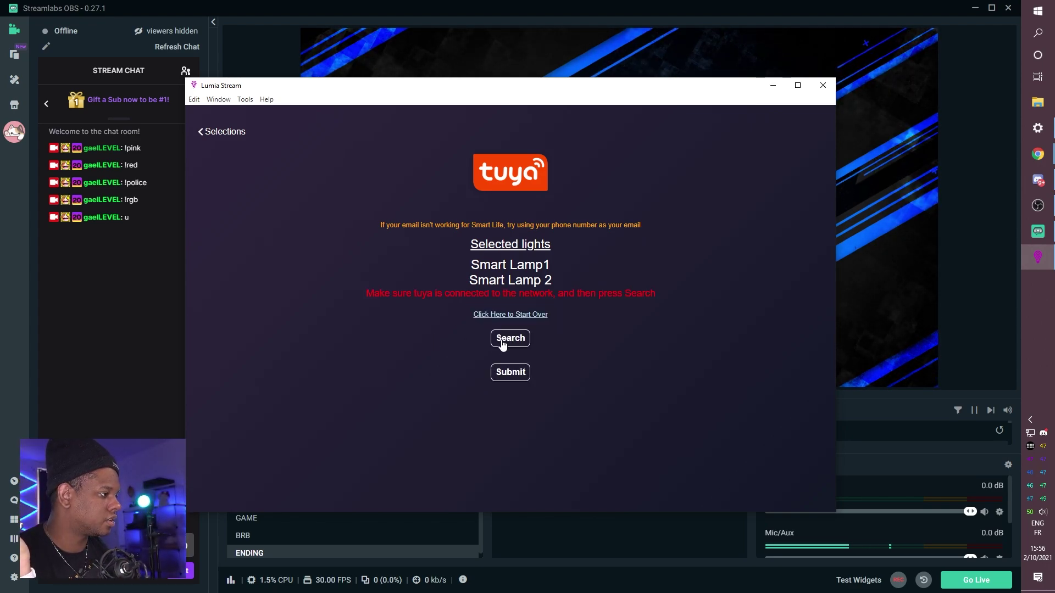
click(502, 373)
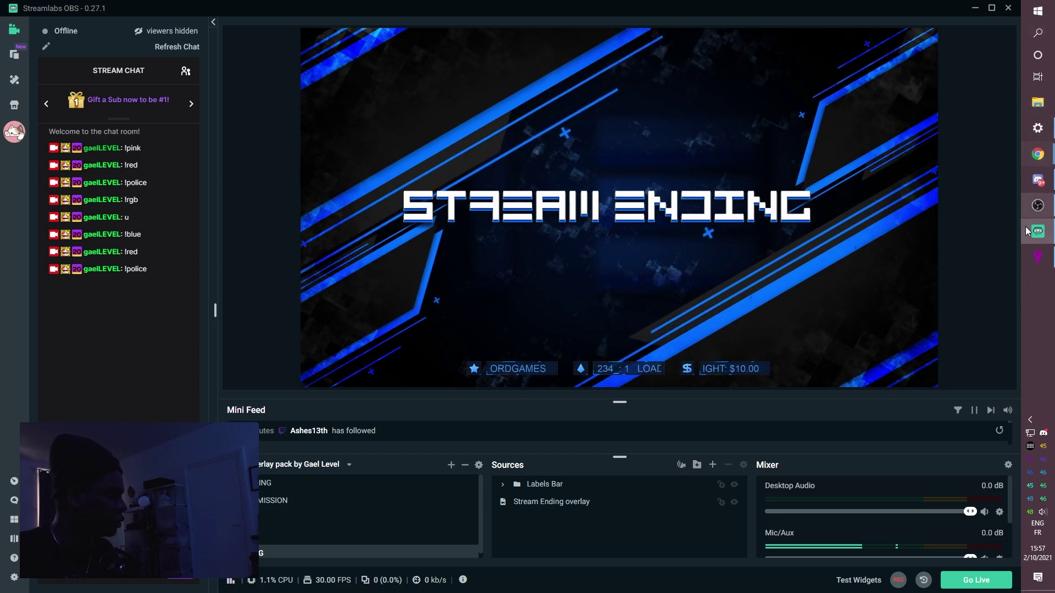
Switch from Streamlabs OBS back to Lumia Stream to check the logs of the chat commands
click(1037, 256)
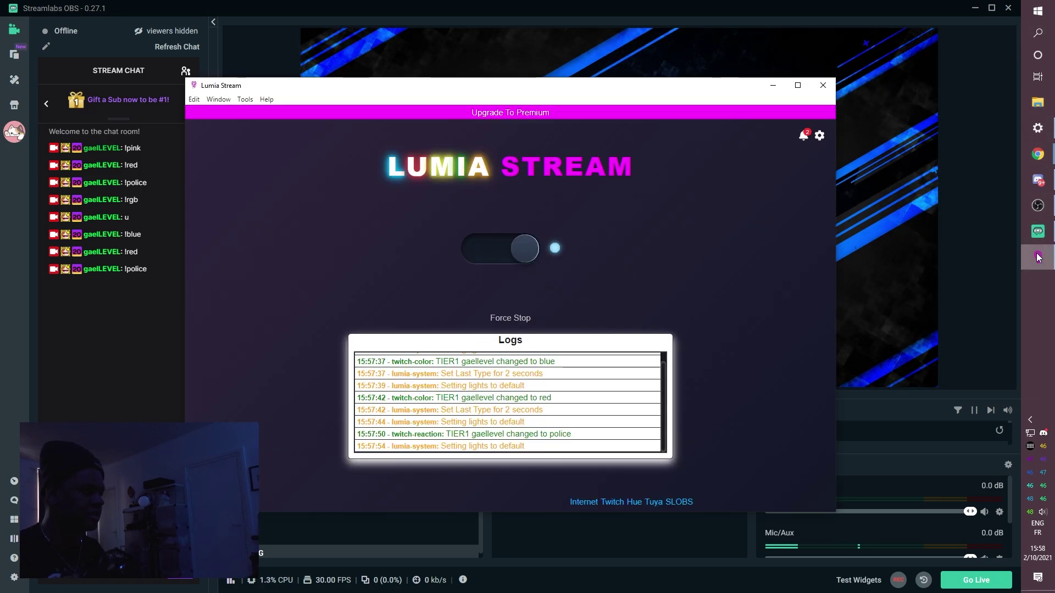